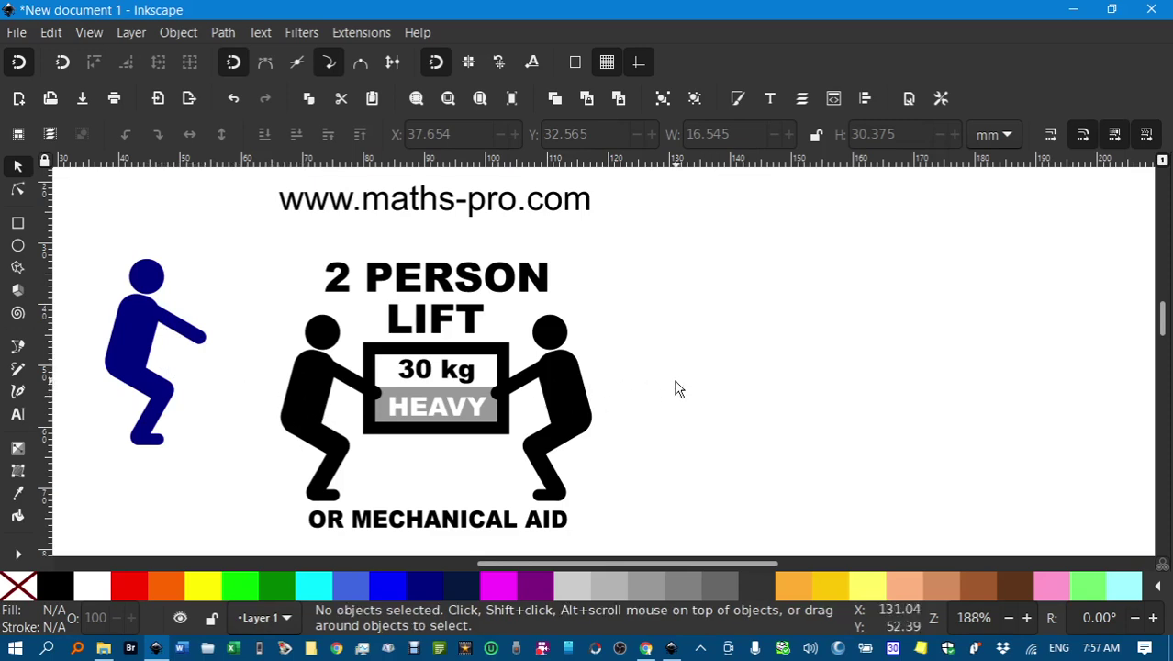
Rubber-band select all 19 objects of the 2 PERSON LIFT sign and delete them.
click(429, 318)
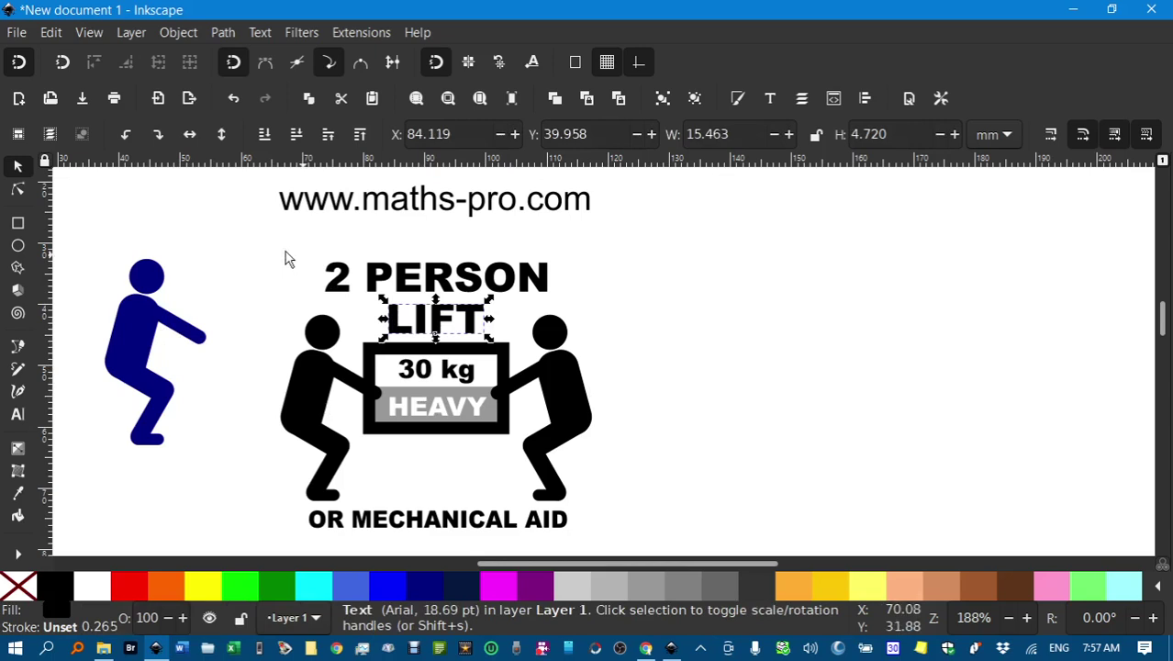
drag(240, 237, 668, 546)
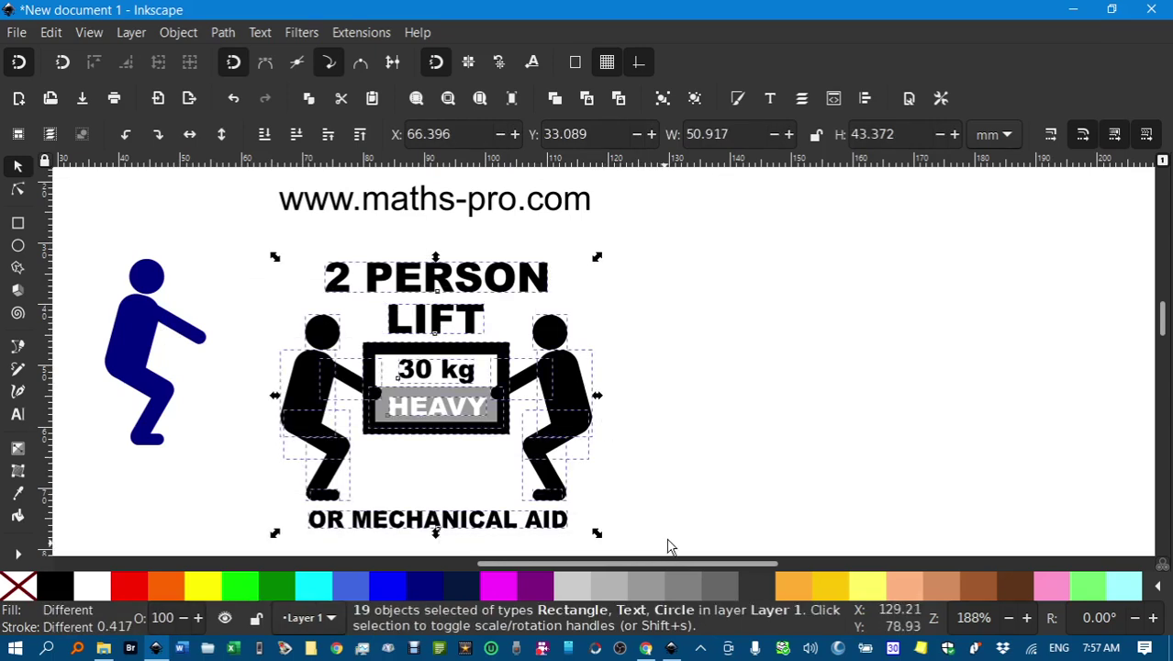
key(Delete)
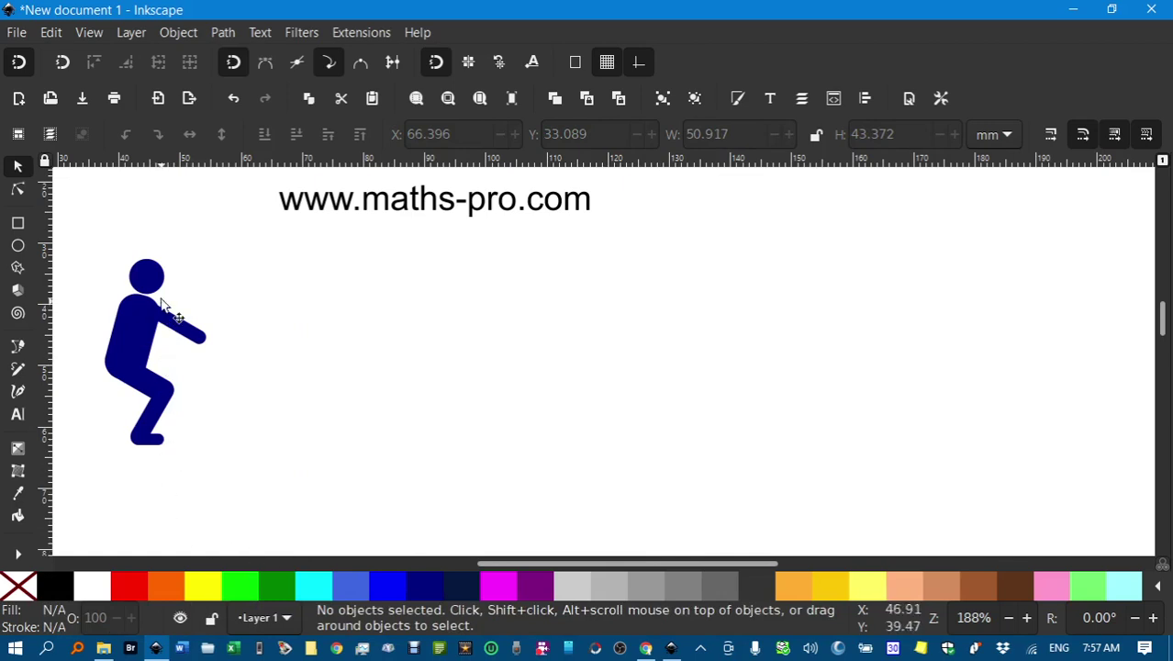
Draw a small circle right of the blue figure with black fill and no outline.
click(18, 247)
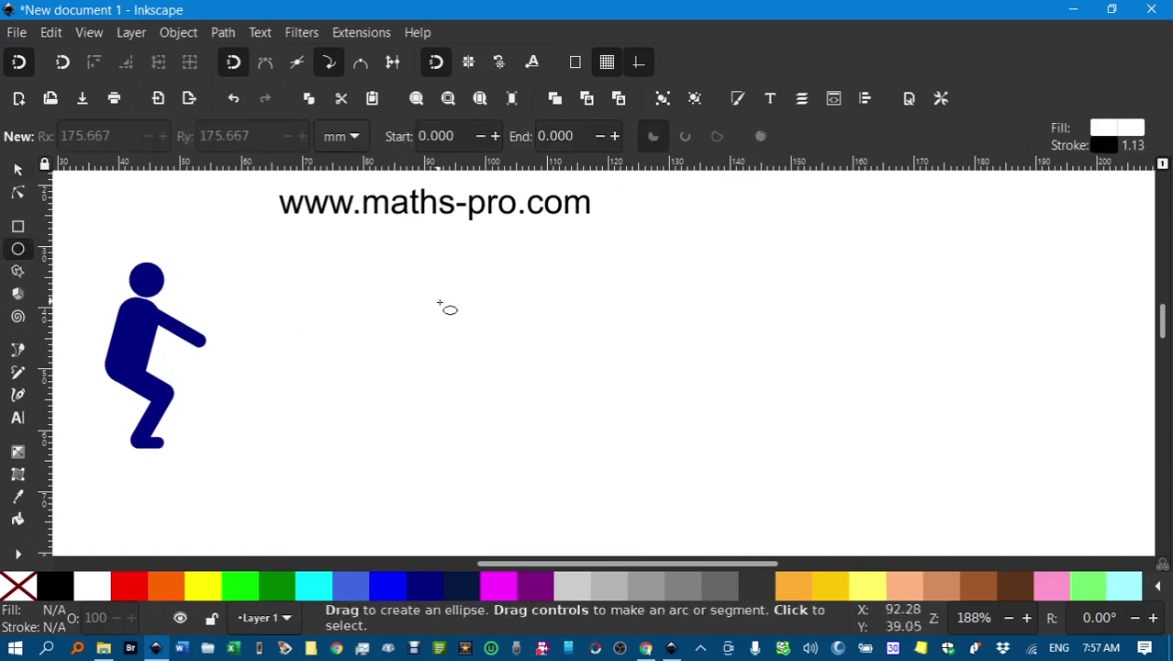
drag(395, 283, 441, 325)
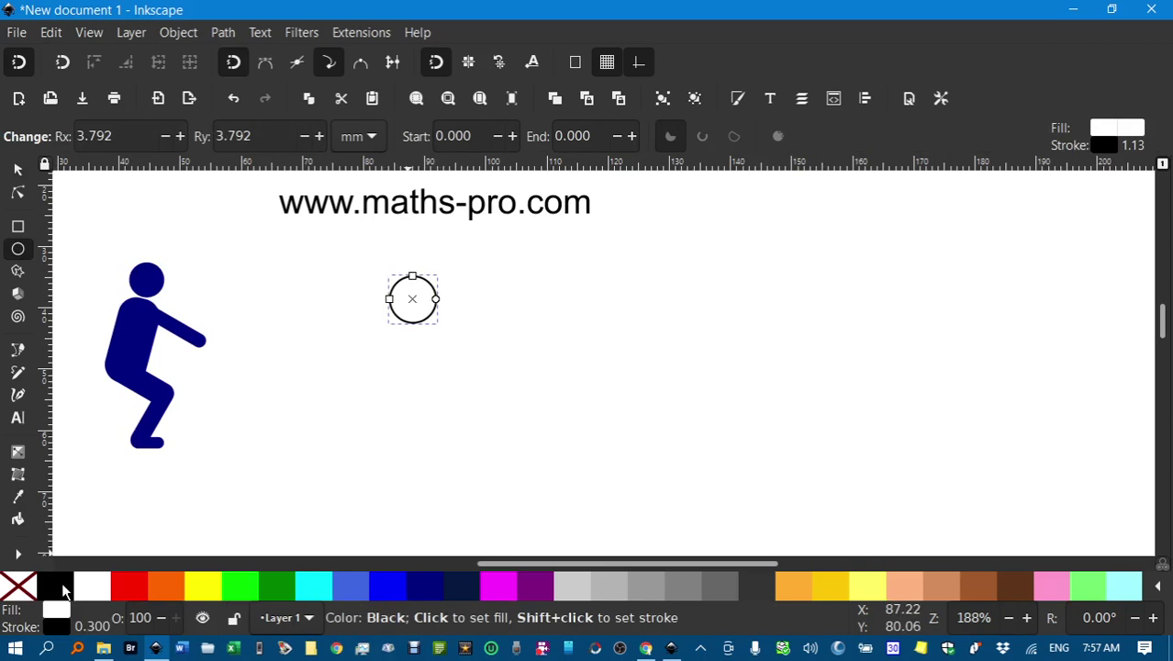
click(64, 590)
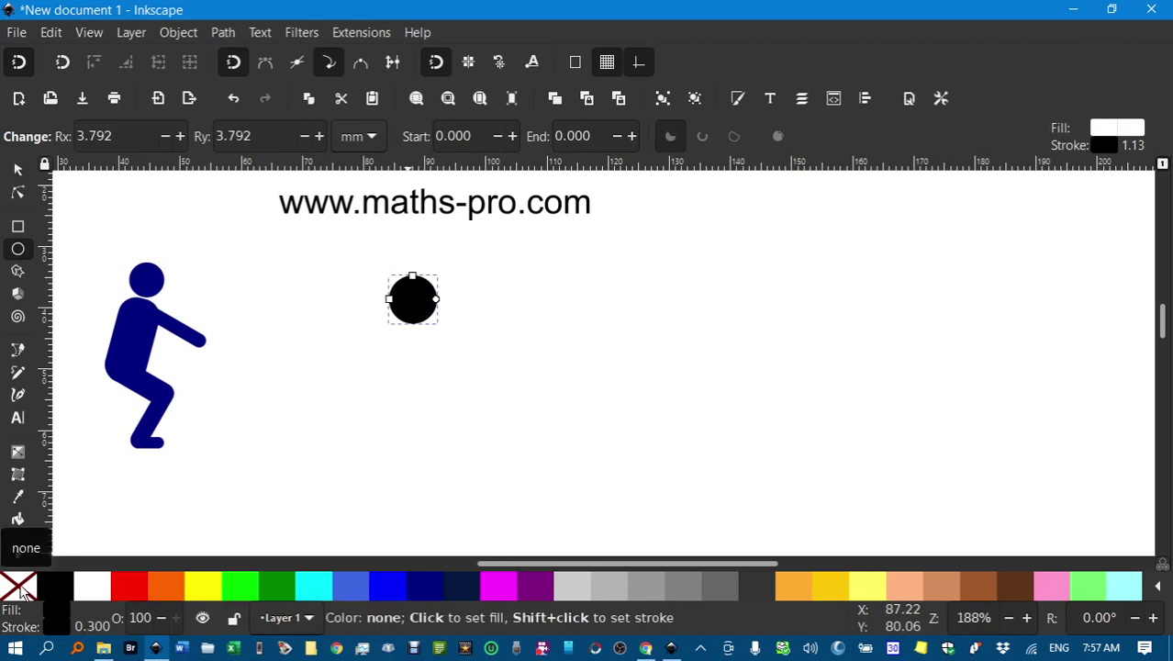
shift+click(23, 590)
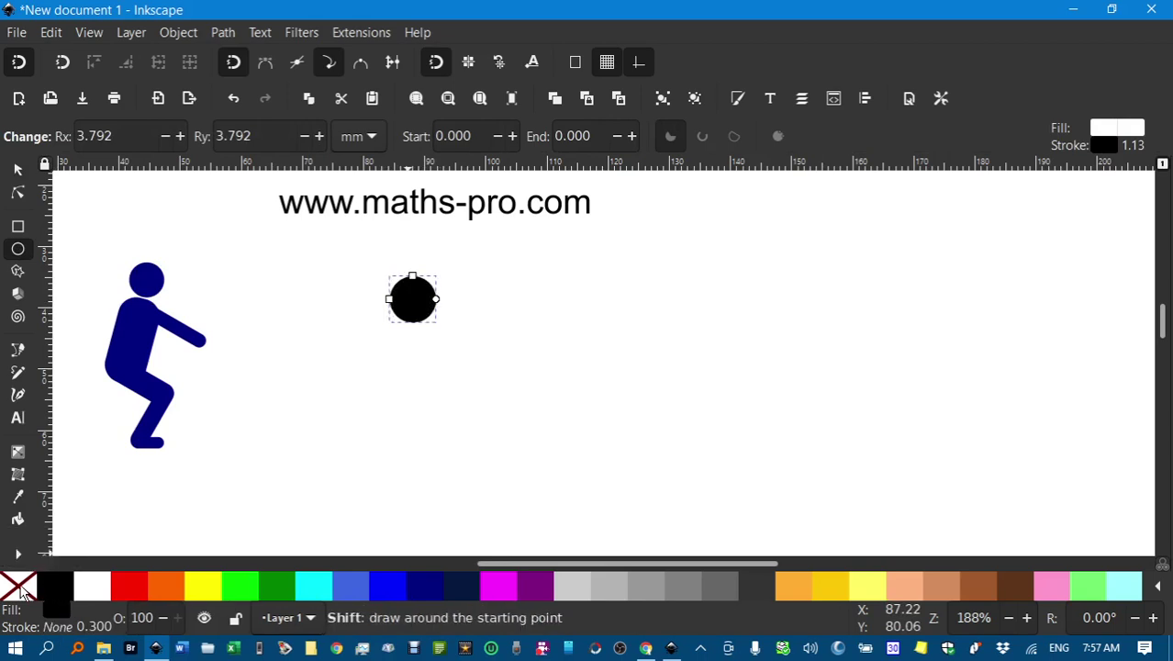
Draw an 8.848 × 15.590 mm rectangle with 3.230 mm rounded corners, black fill, no stroke.
click(17, 169)
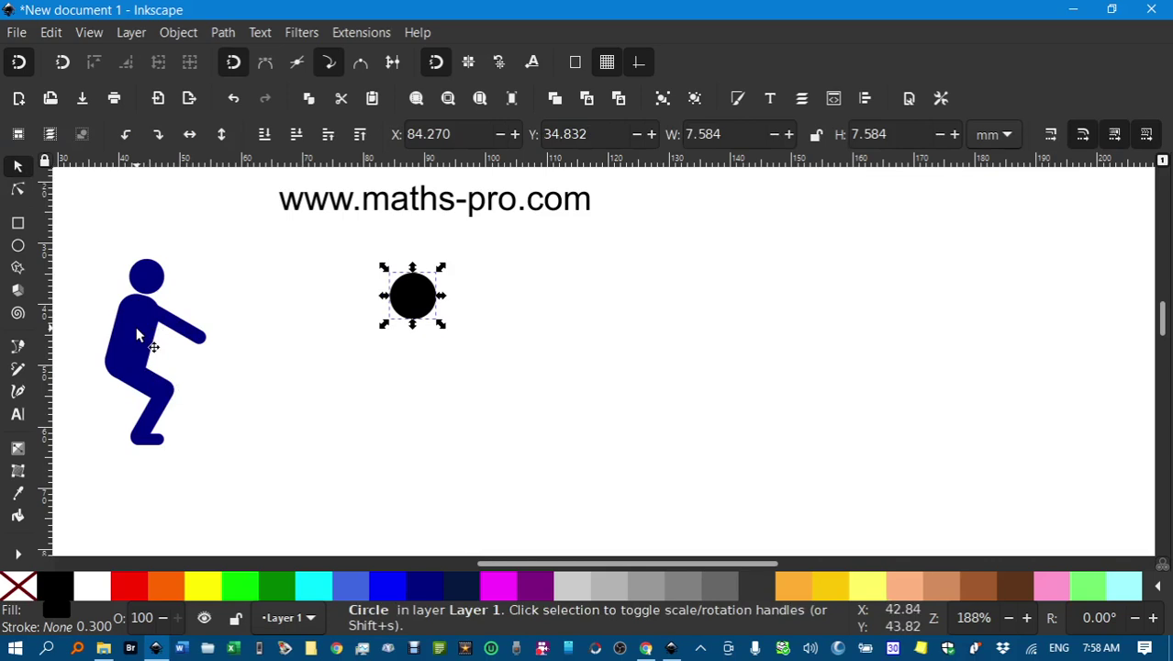
click(18, 225)
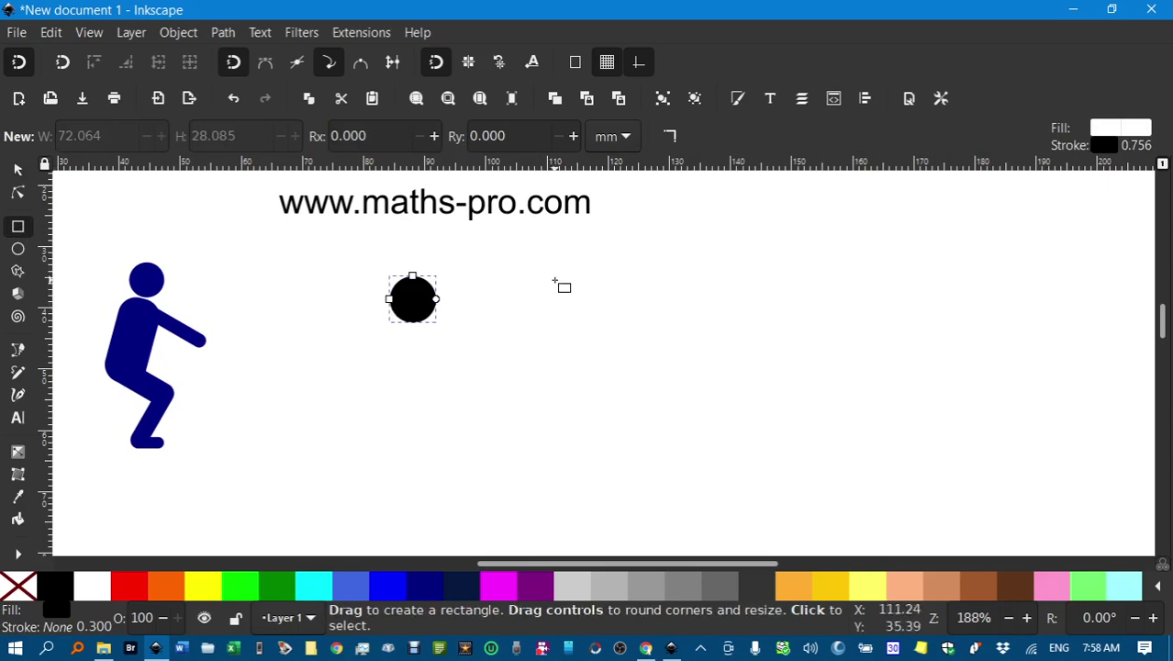
drag(554, 280, 609, 375)
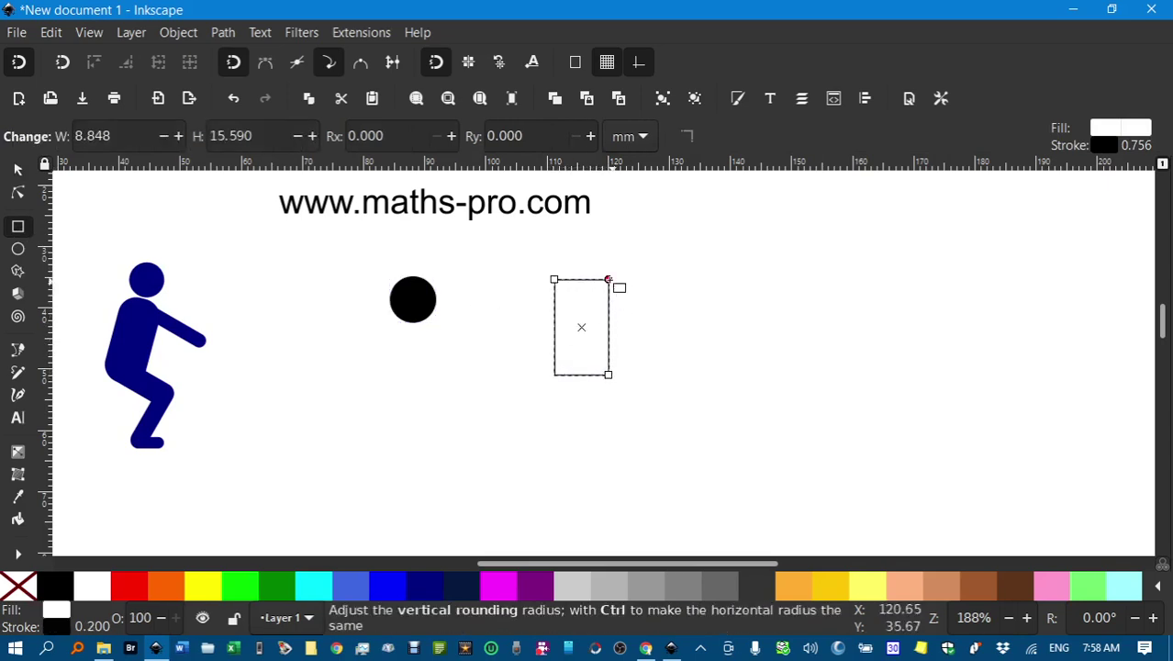
drag(607, 279, 607, 298)
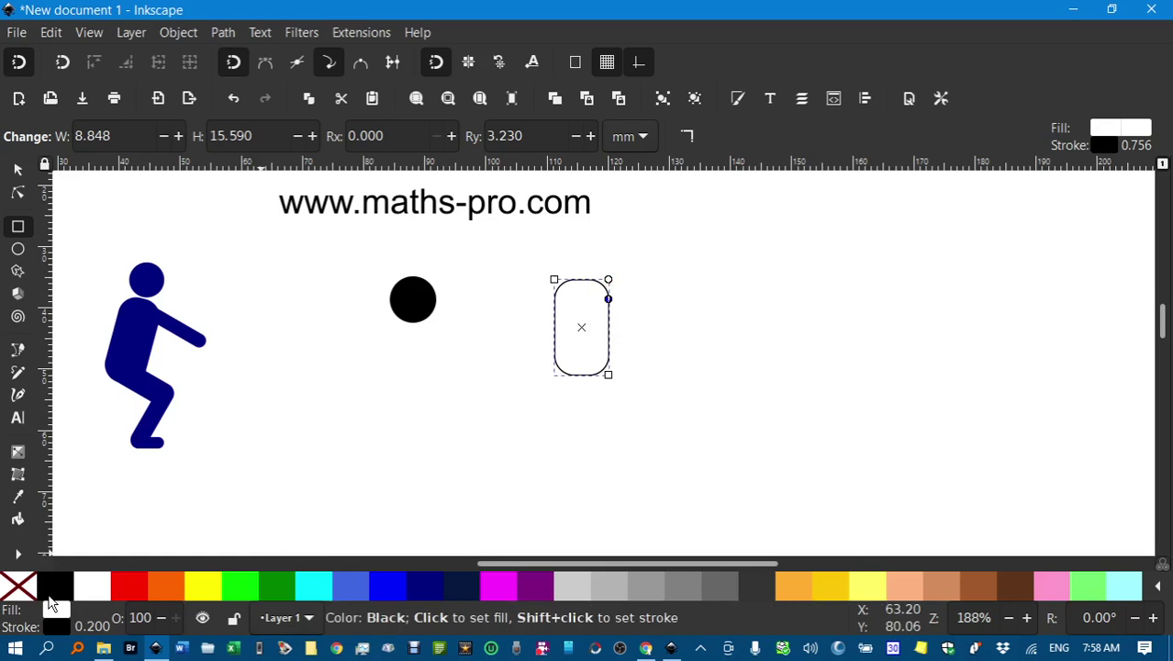
click(54, 591)
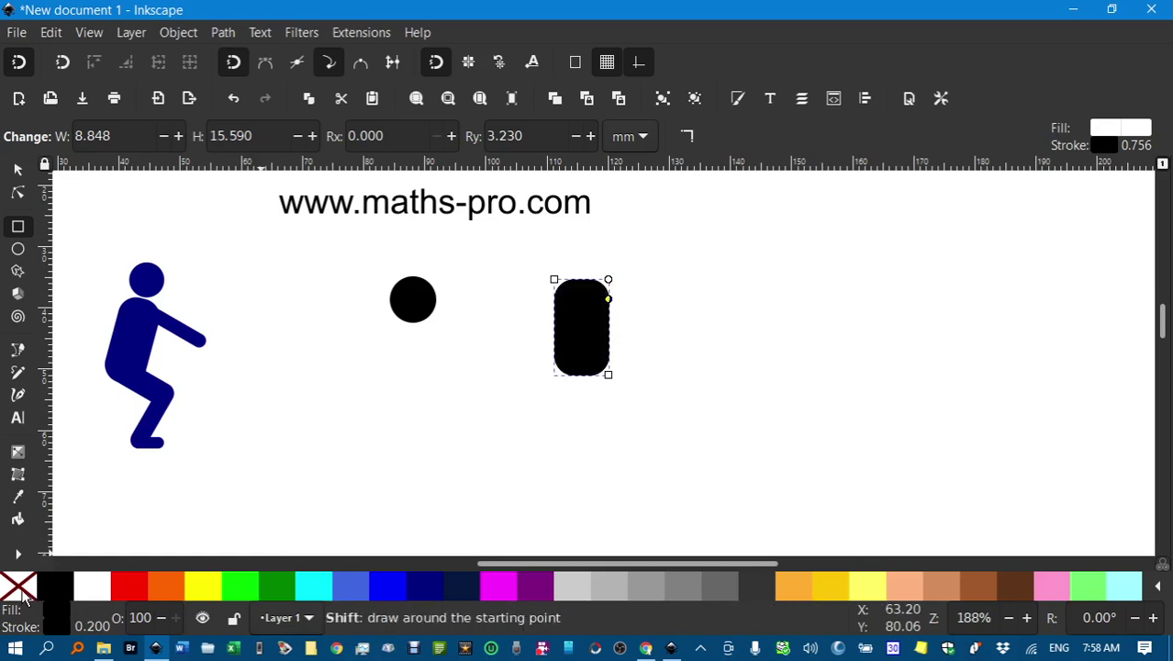
shift+click(25, 596)
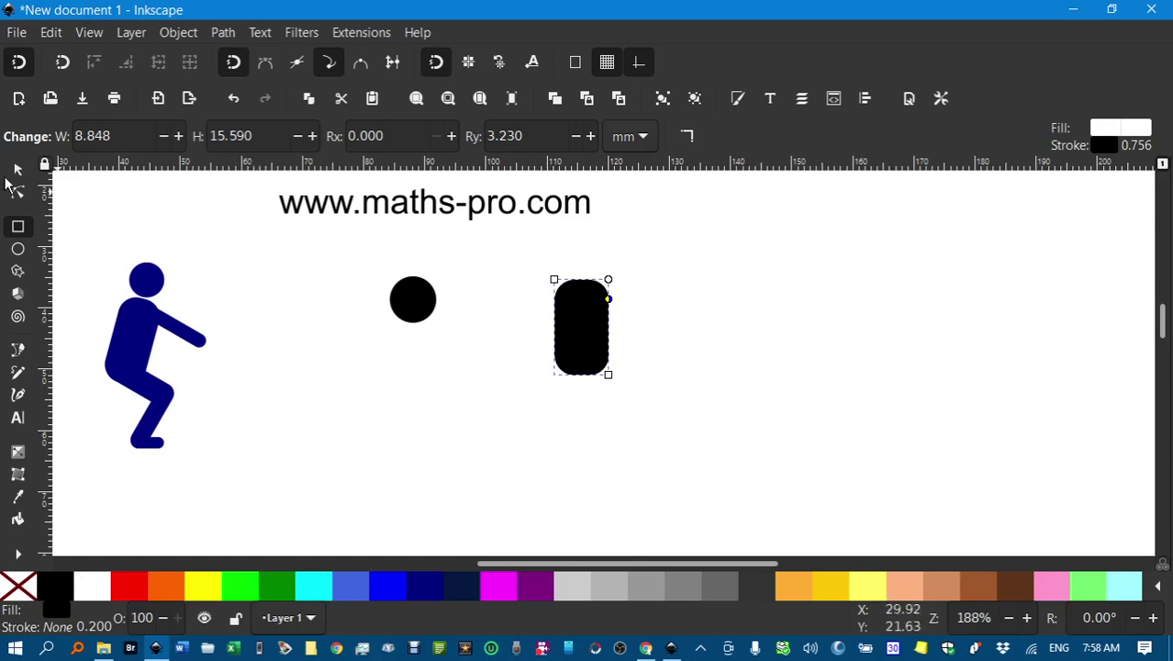
Stamp and duplicate the rounded rectangle into three copies in a horizontal row to its right.
click(20, 175)
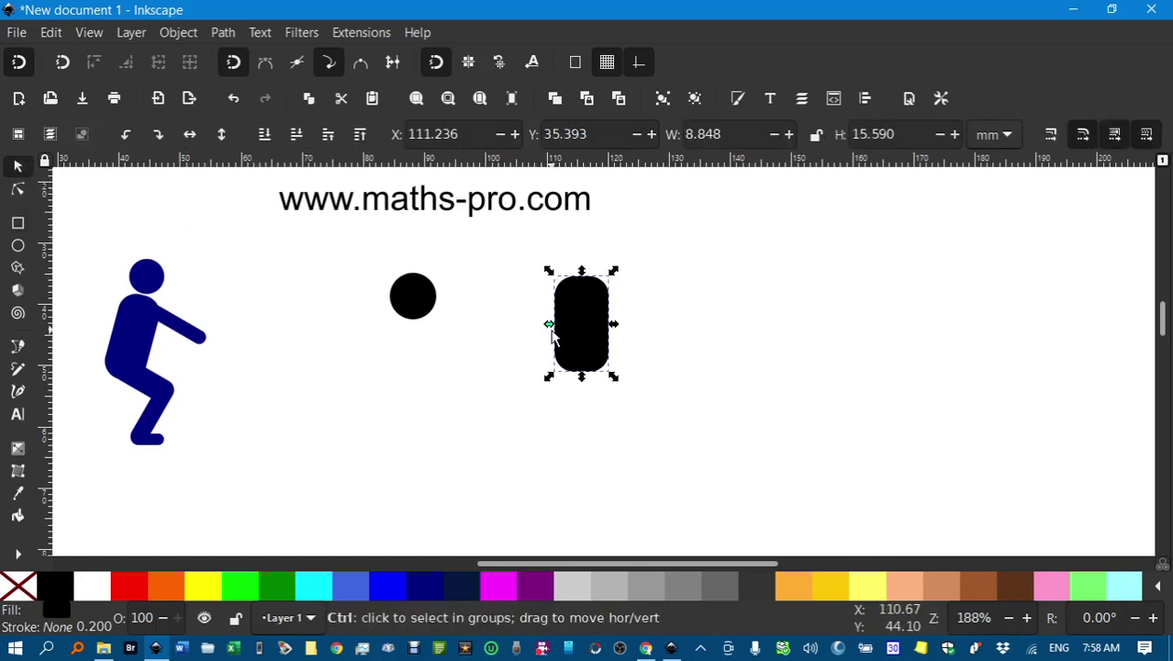
drag(566, 332, 780, 328)
key(ctrl)
key(space)
mouse_move(707, 335)
mouse_down()
mouse_move(725, 332)
mouse_move(700, 333)
mouse_up()
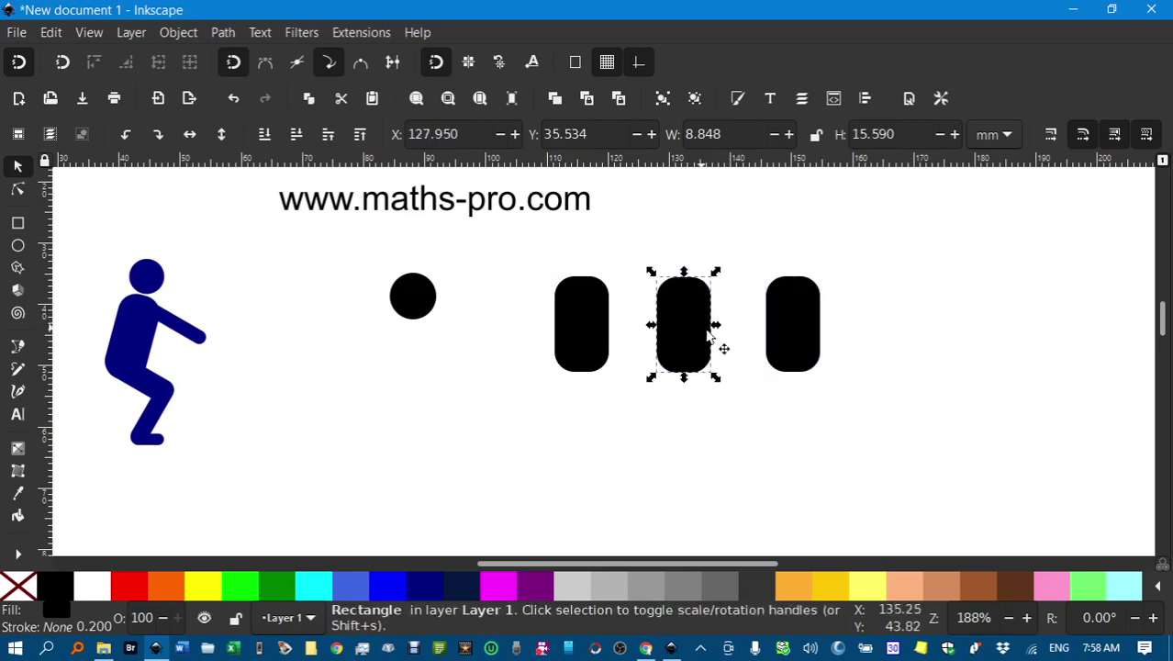
click(794, 330)
key(ctrl+d)
drag(791, 330, 888, 332)
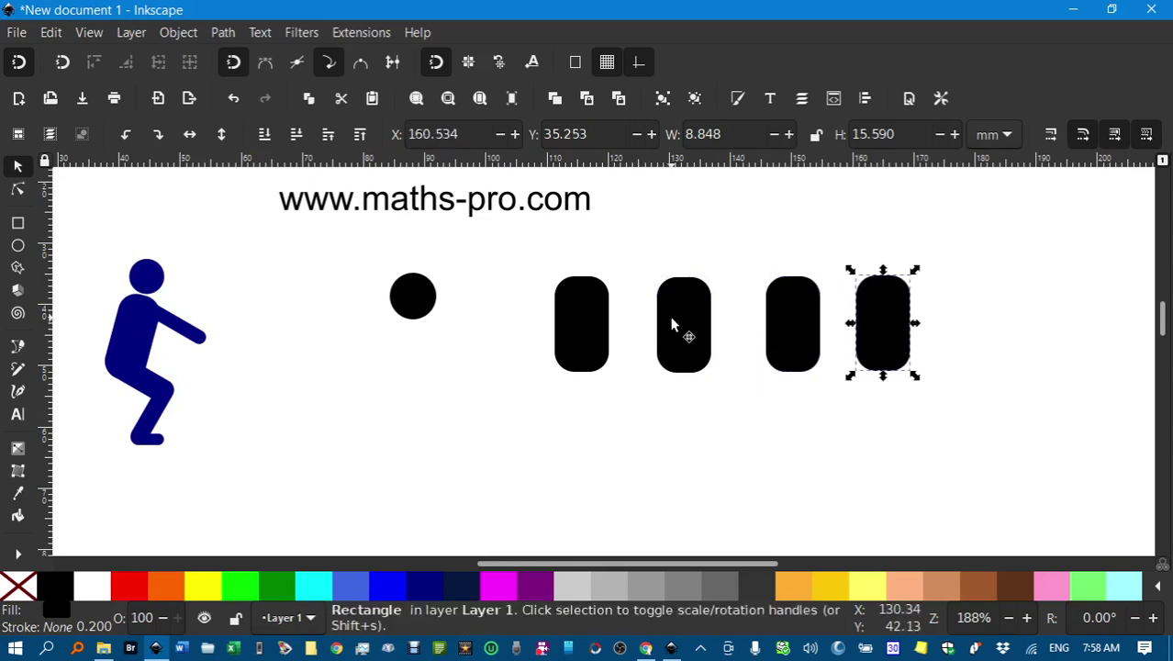
Squeeze the second rounded rectangle to a 3.371 mm-wide bar with 1.685 mm corner radius.
click(673, 325)
drag(712, 328, 684, 339)
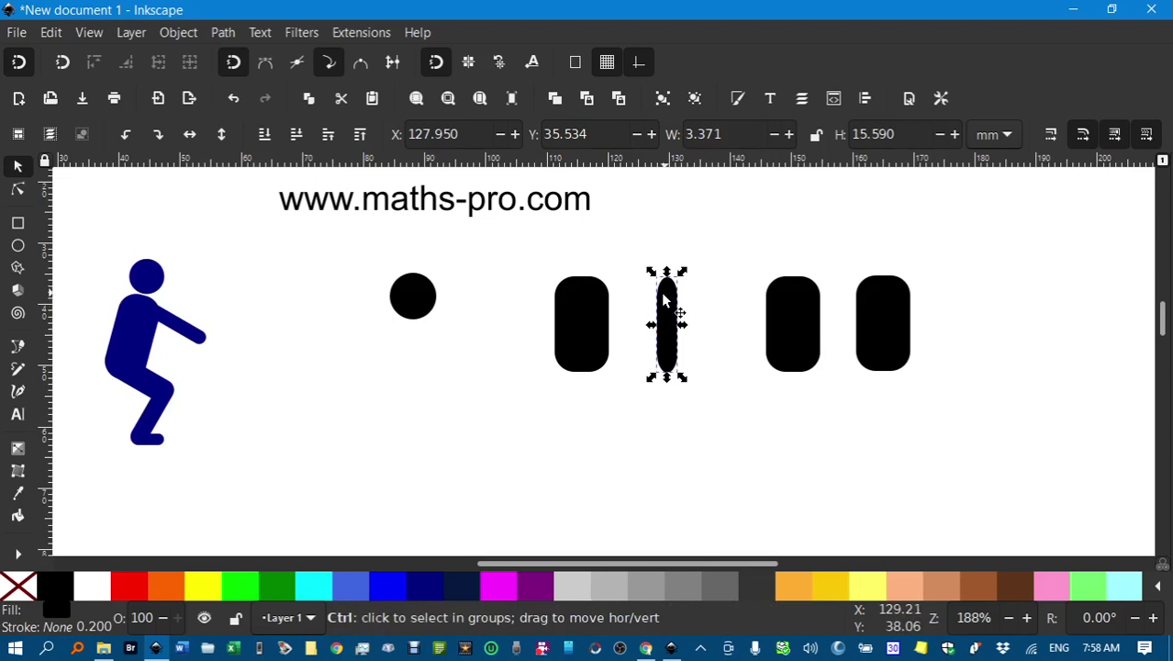
ctrl+scroll(665, 298, up, 1)
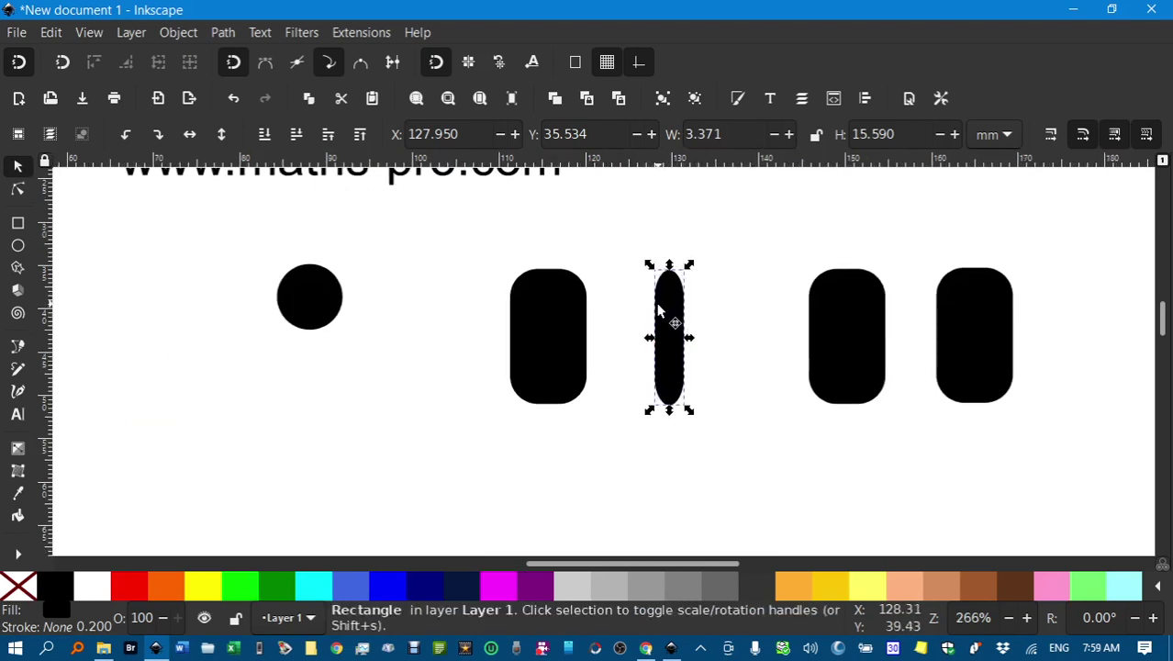
key(r)
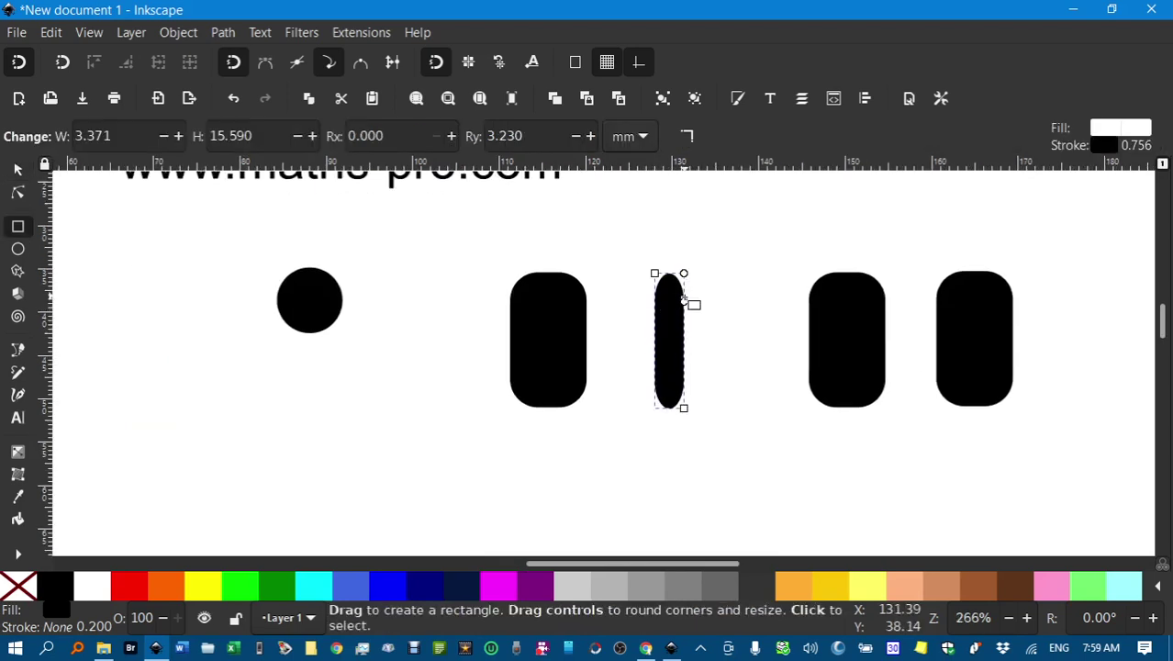
drag(684, 299, 683, 288)
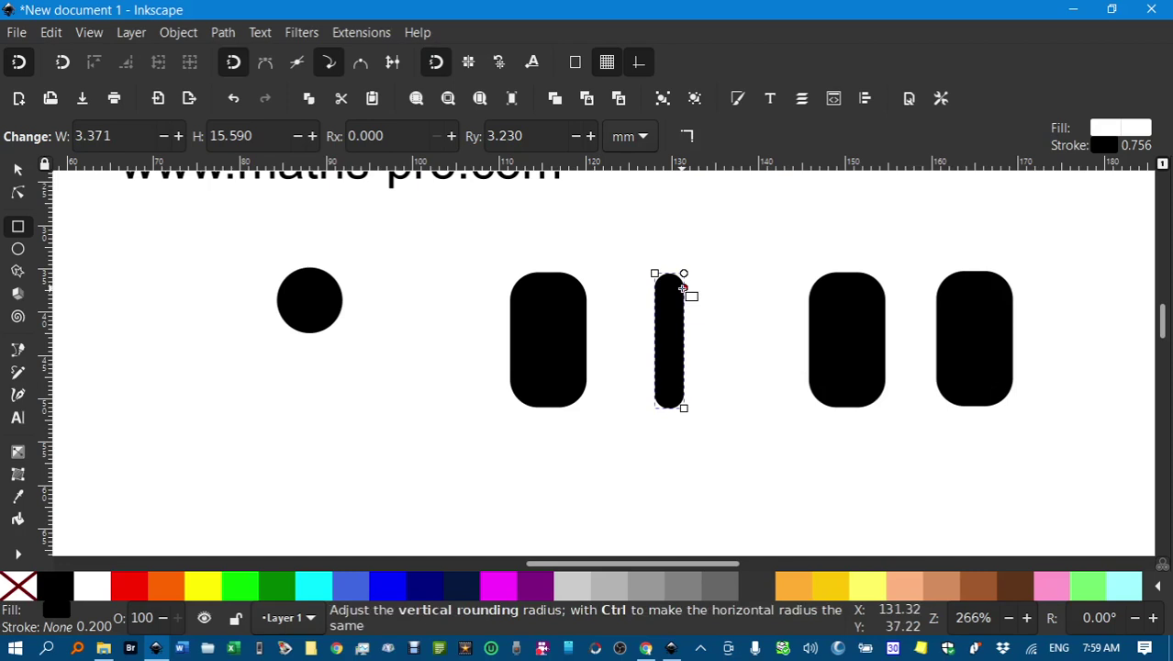
ctrl+scroll(720, 301, down, 1)
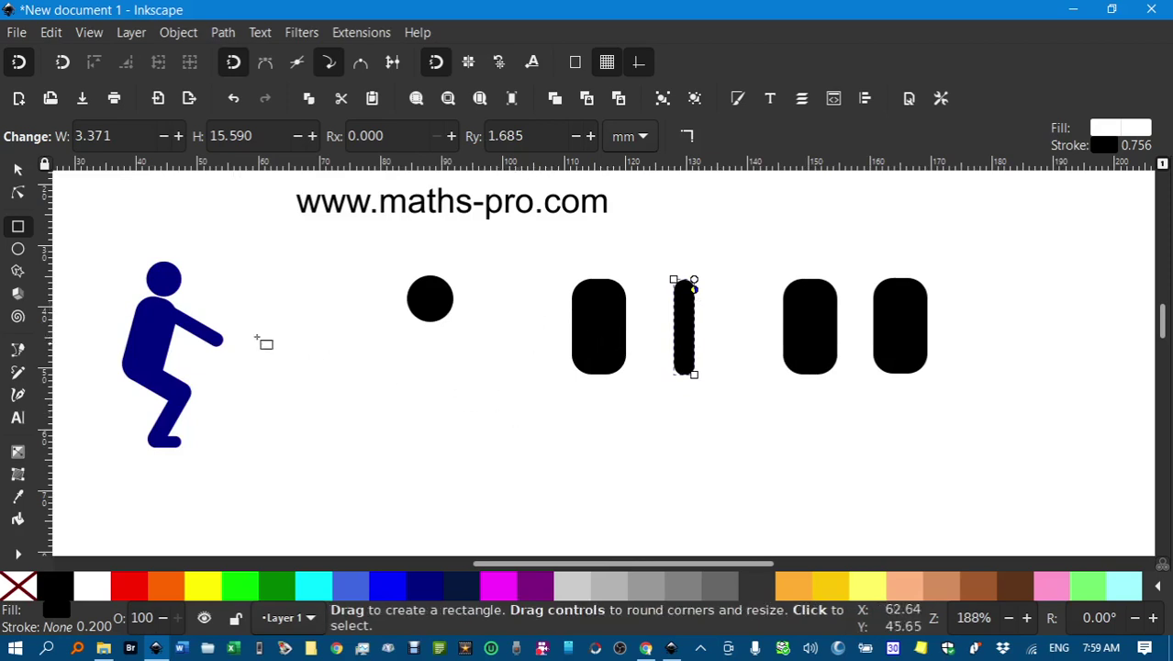
Shrink the third rectangle to 5.618 × 12.904 mm and move it left into free space.
click(21, 170)
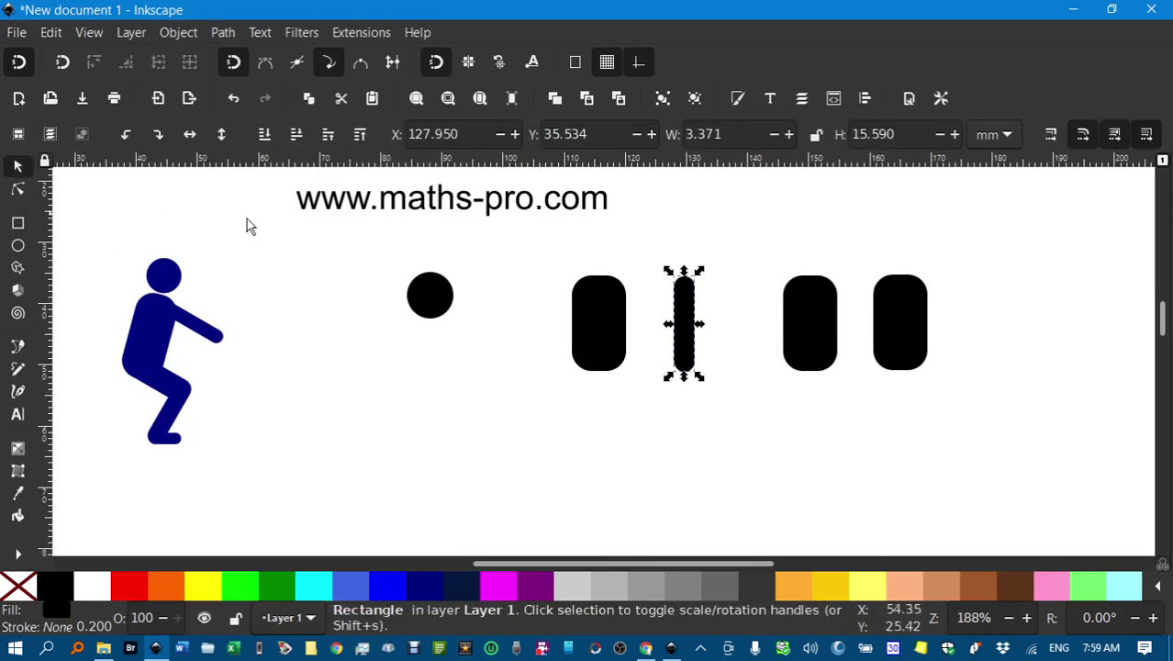
click(814, 318)
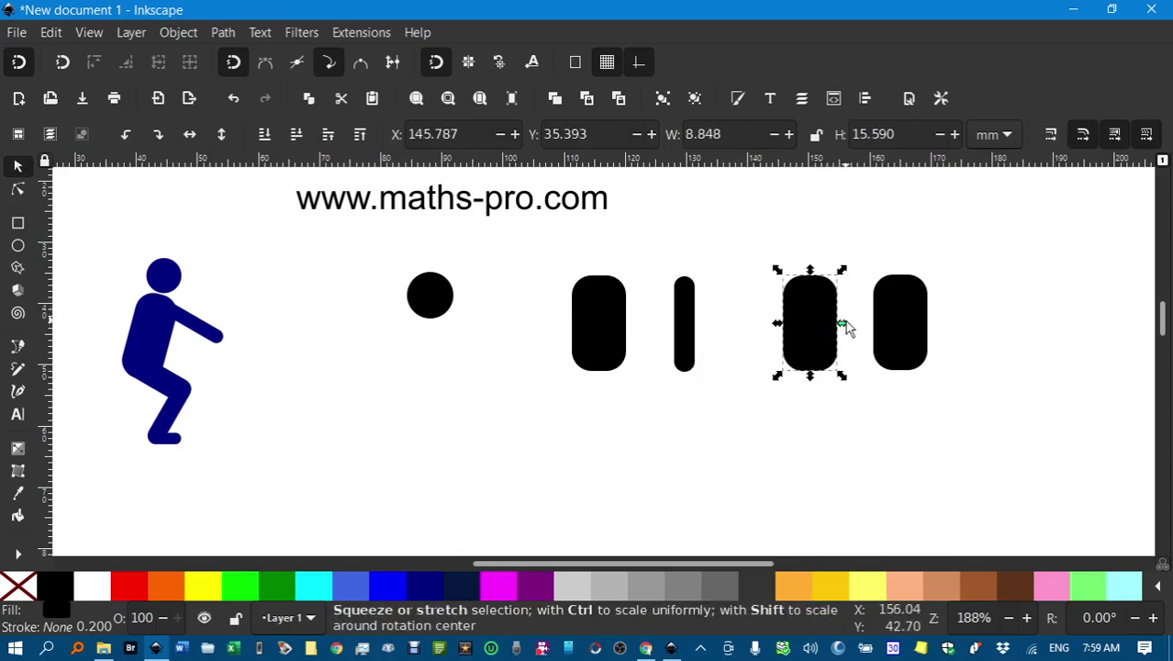
drag(844, 324, 829, 329)
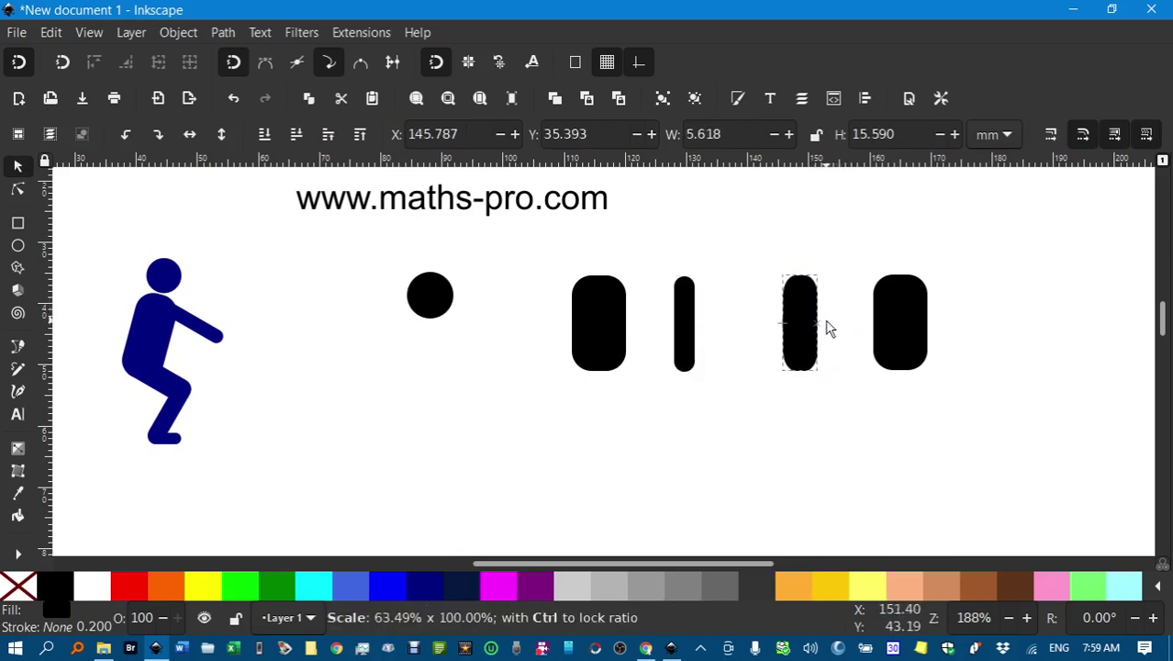
drag(798, 269, 801, 295)
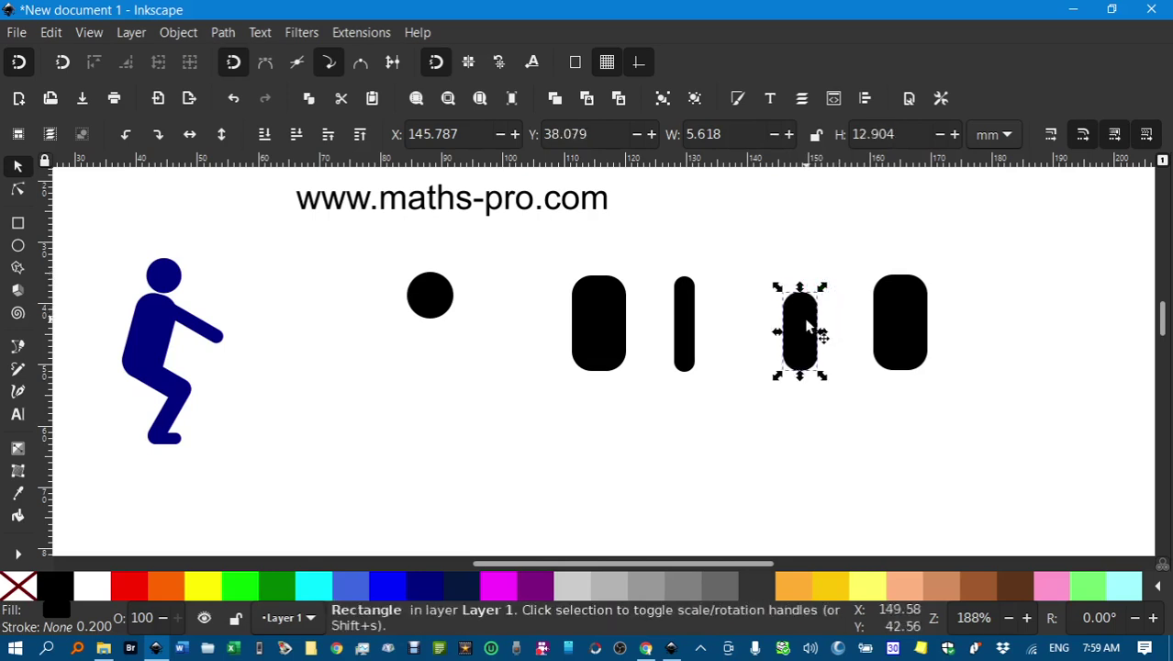
drag(813, 323, 745, 314)
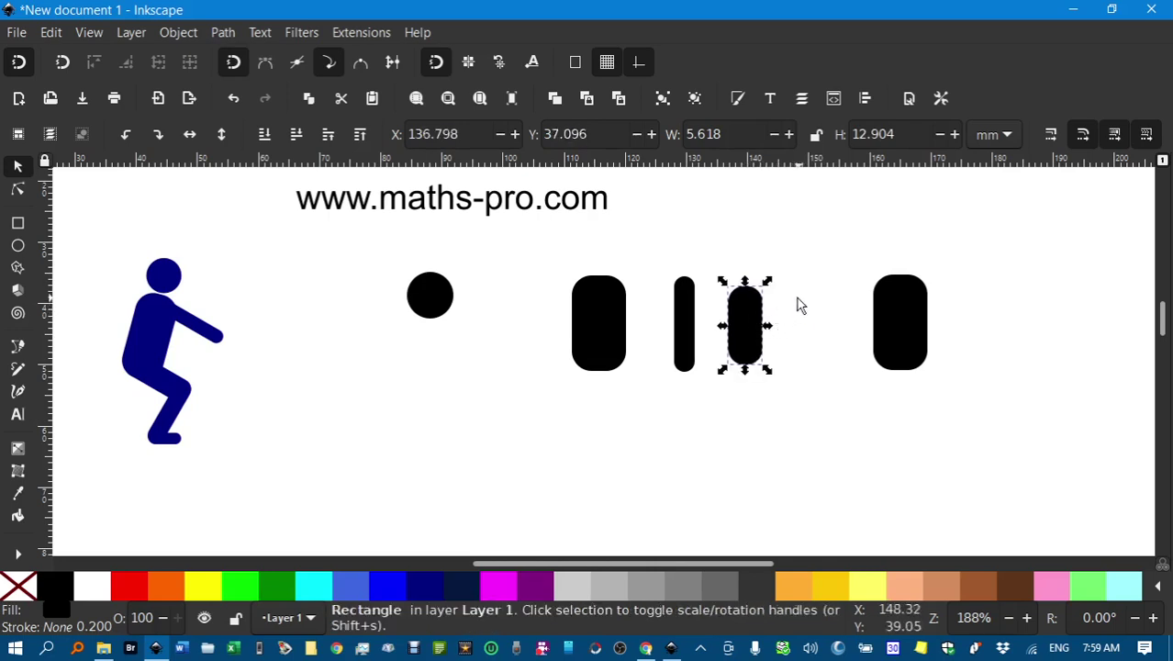
Slim the rightmost rectangle into a 3.933 mm-wide bar with 1.966 mm corner rounding.
click(898, 311)
drag(931, 324, 900, 333)
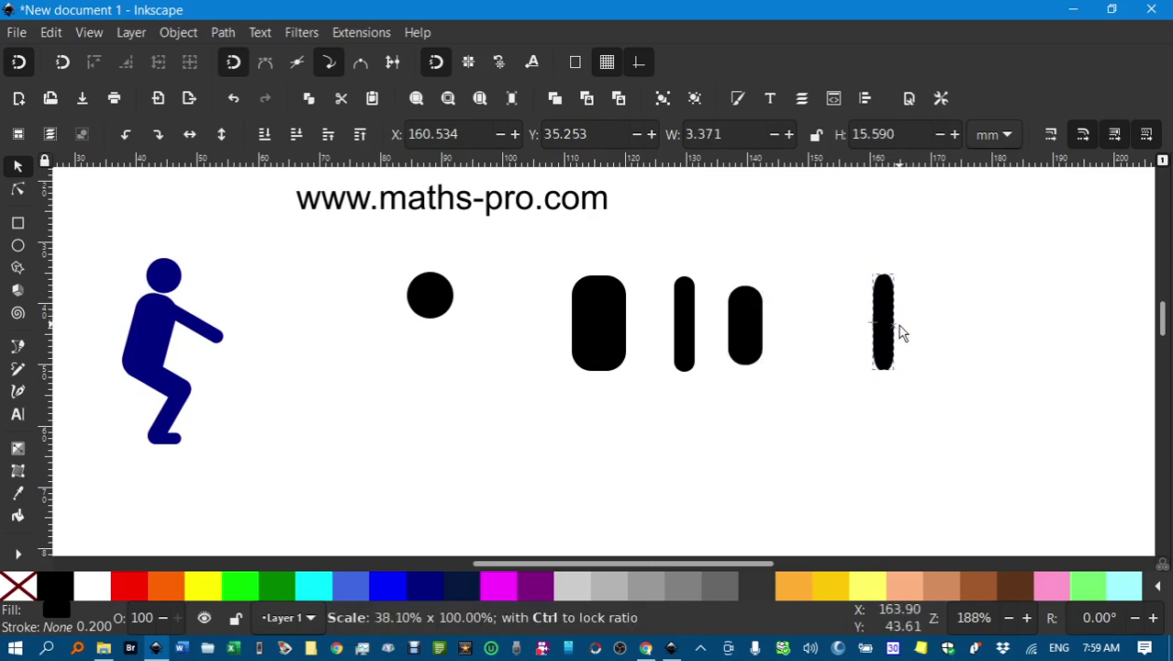
drag(900, 332, 905, 328)
key(r)
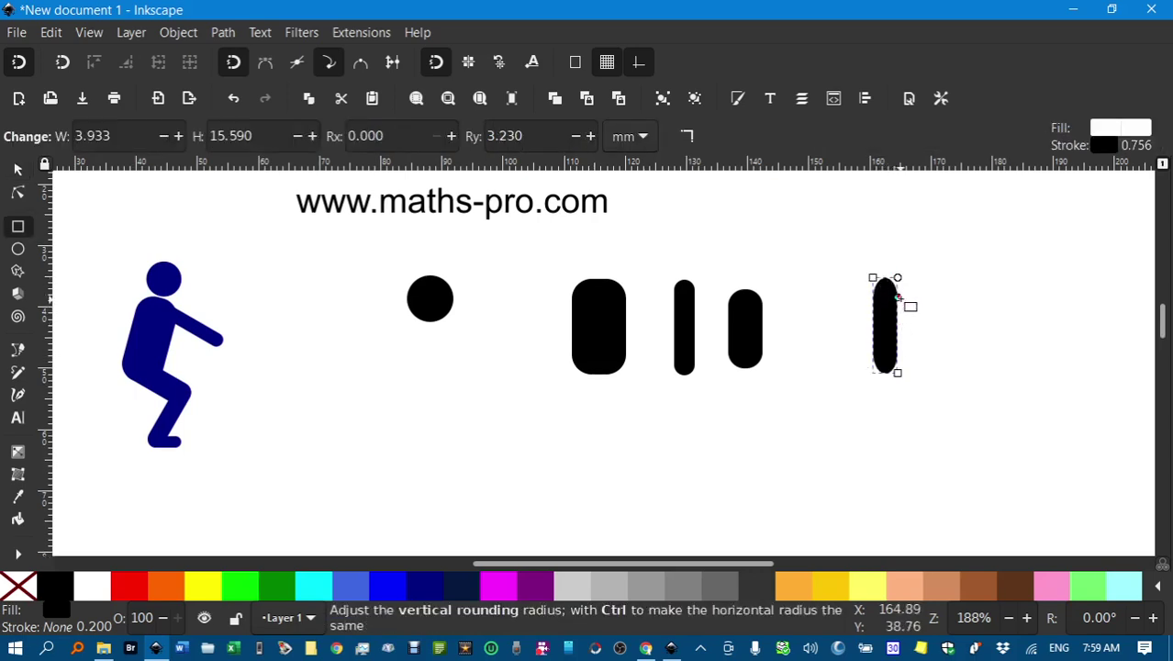
drag(897, 290, 897, 284)
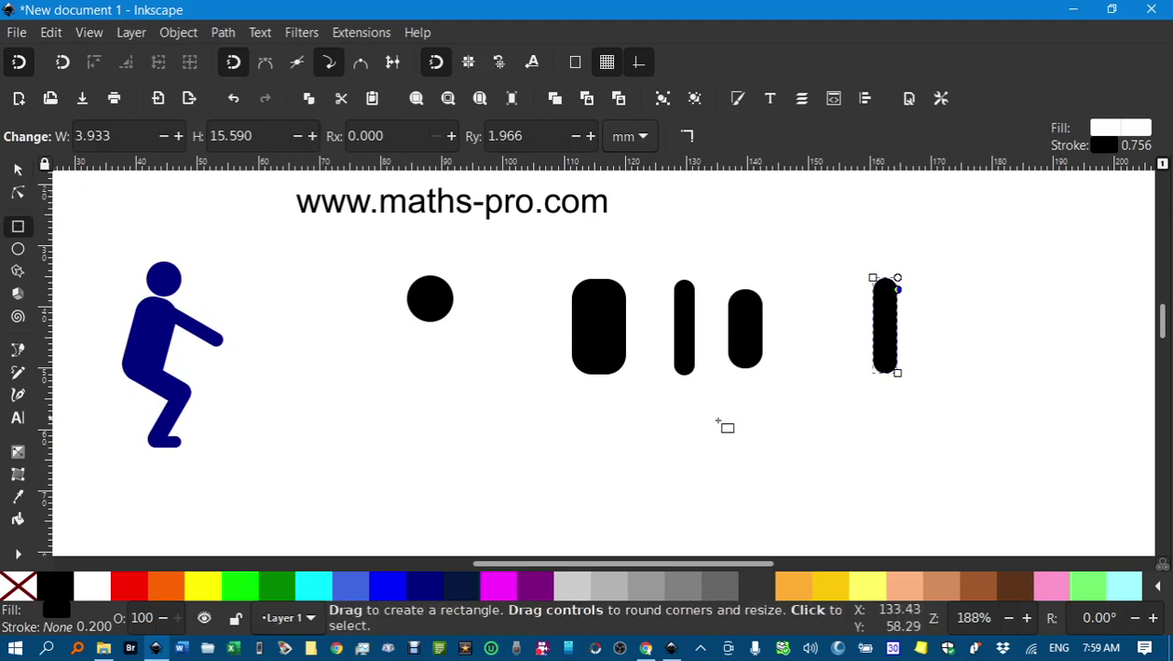
Duplicate the thin bar into a short 1.966 × 5.186 mm bar with rounder corners beside it.
click(22, 172)
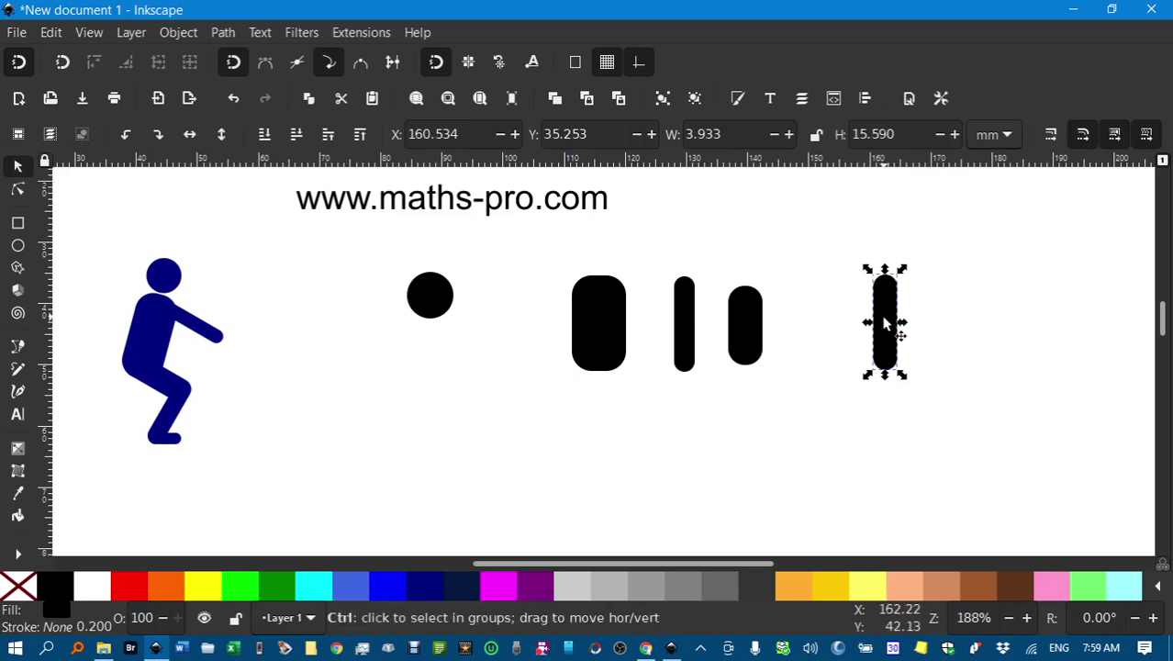
key(ctrl+d)
drag(890, 323, 945, 323)
drag(939, 270, 947, 353)
scroll(945, 354, up, 2)
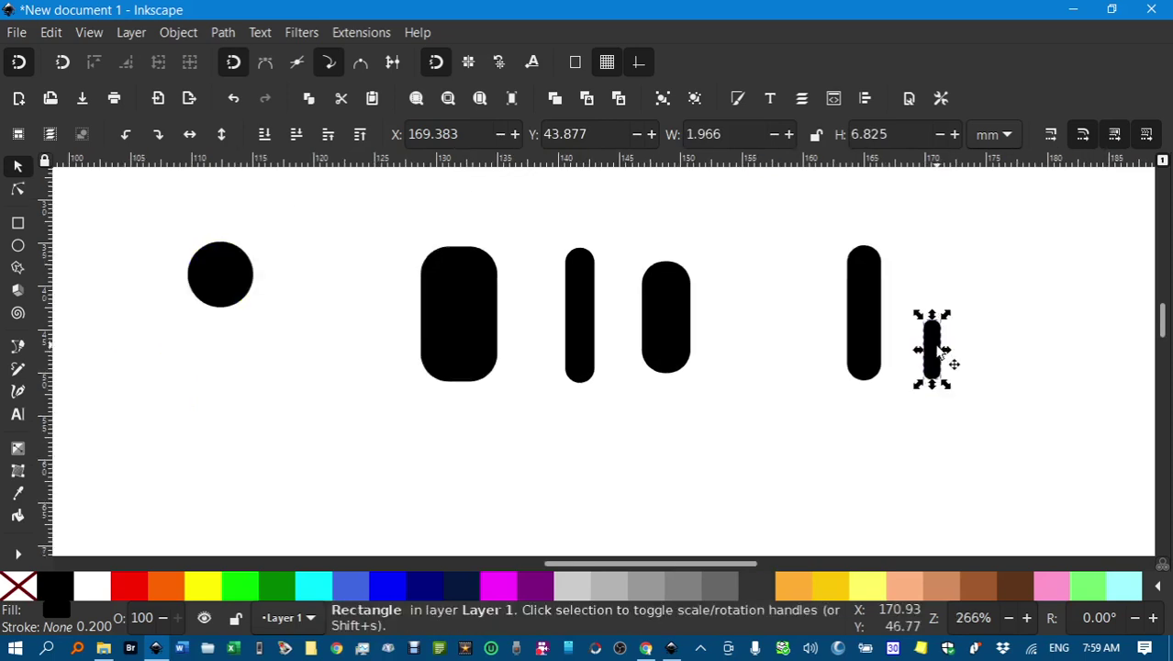
drag(929, 307, 929, 335)
key(r)
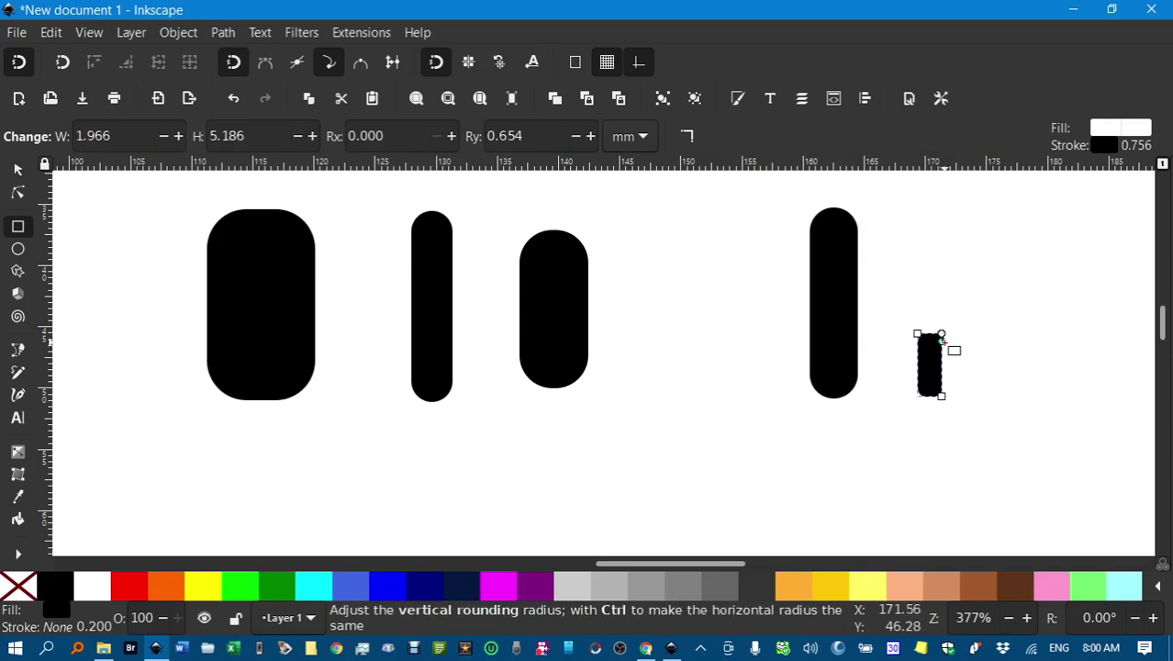
drag(940, 336, 941, 345)
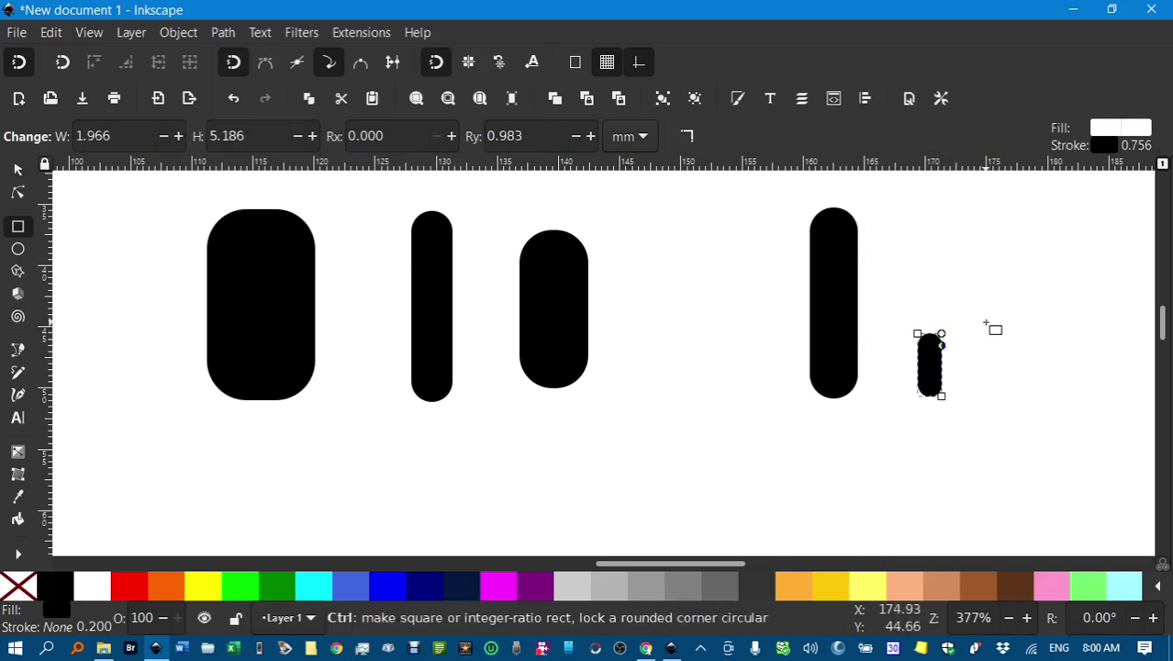
scroll(993, 328, down, 2)
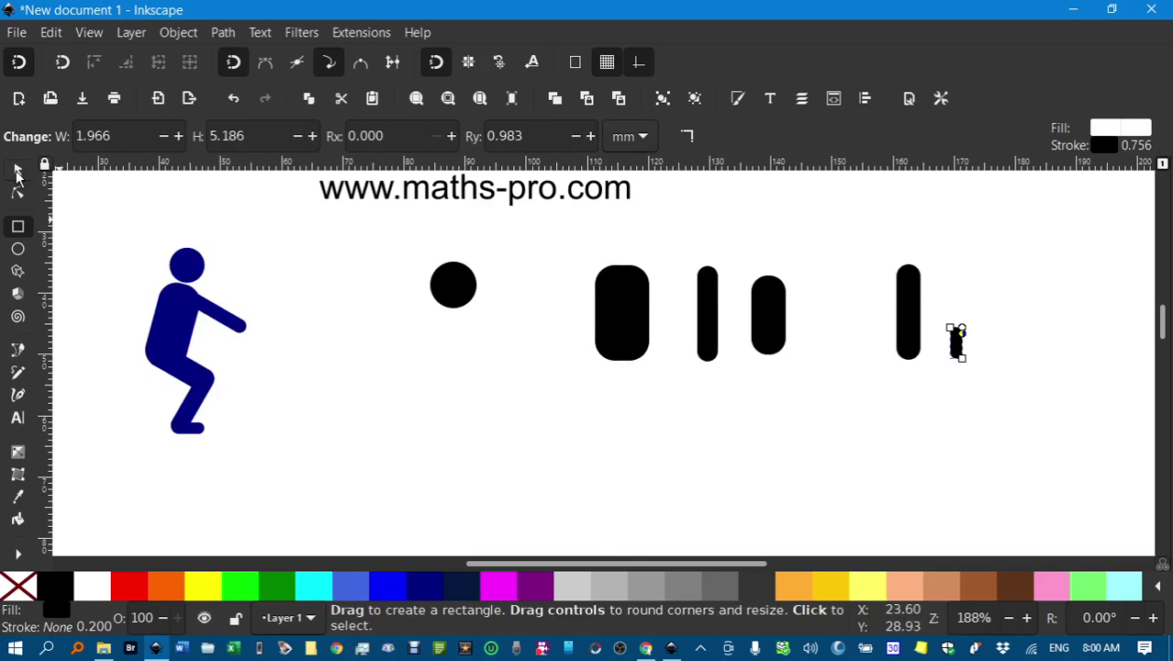
Move the large rounded rectangle beneath the circle head as the torso.
click(17, 169)
click(303, 237)
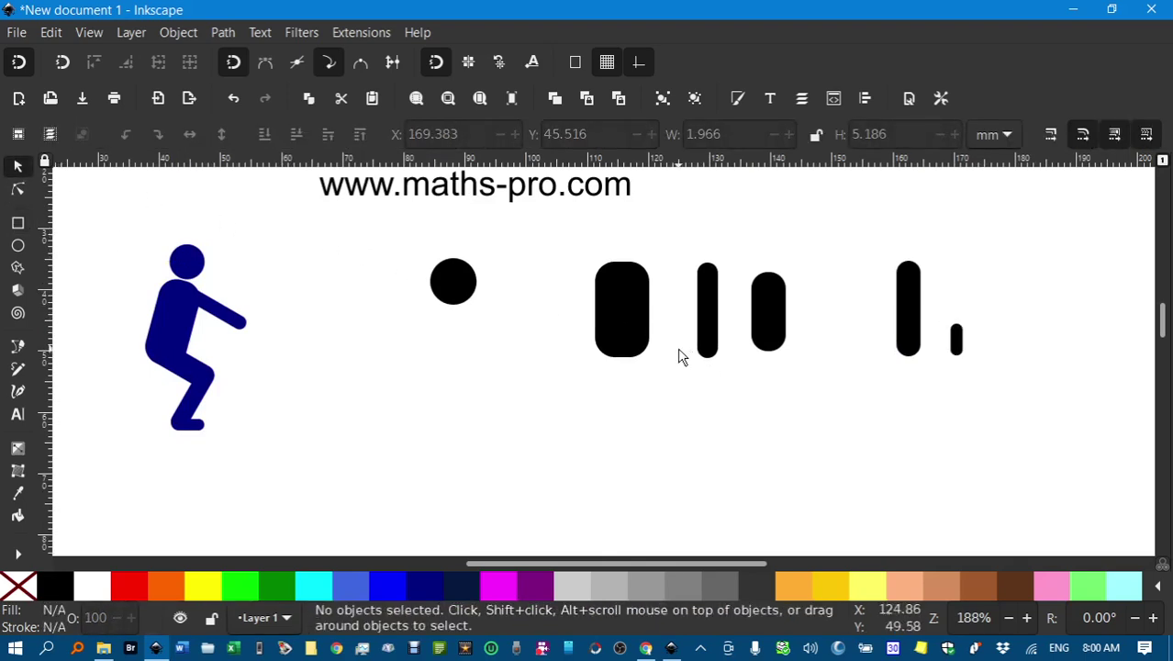
drag(620, 317, 453, 365)
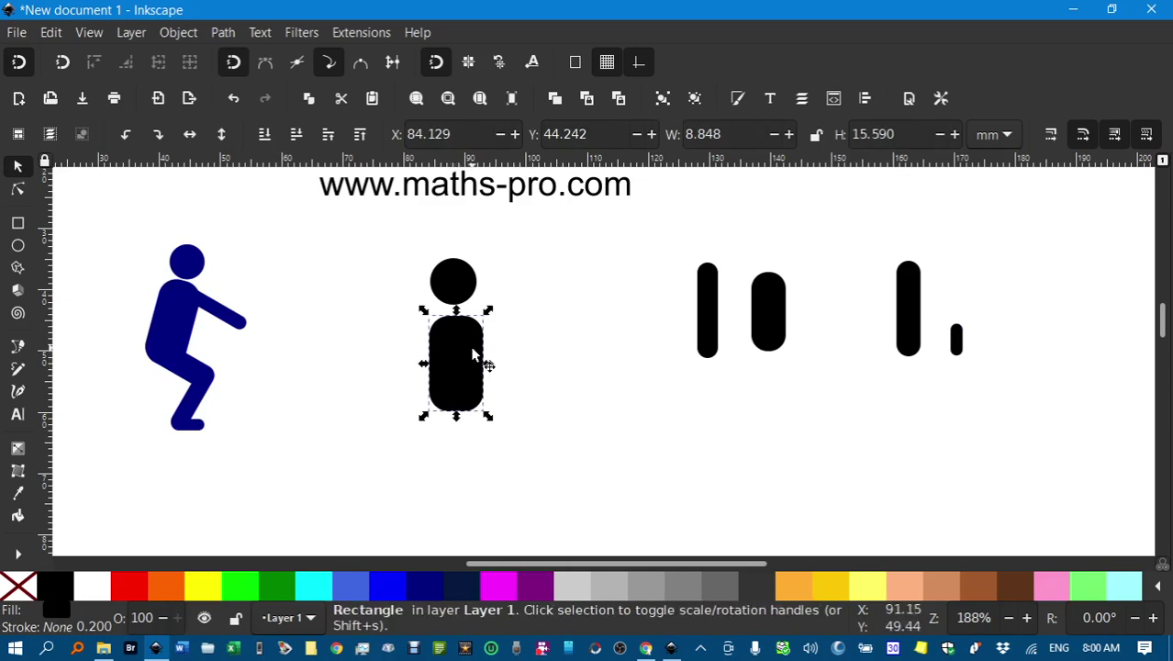
Tilt the torso about 16° and attach a thin bar rotated about -42° at its shoulder.
click(473, 353)
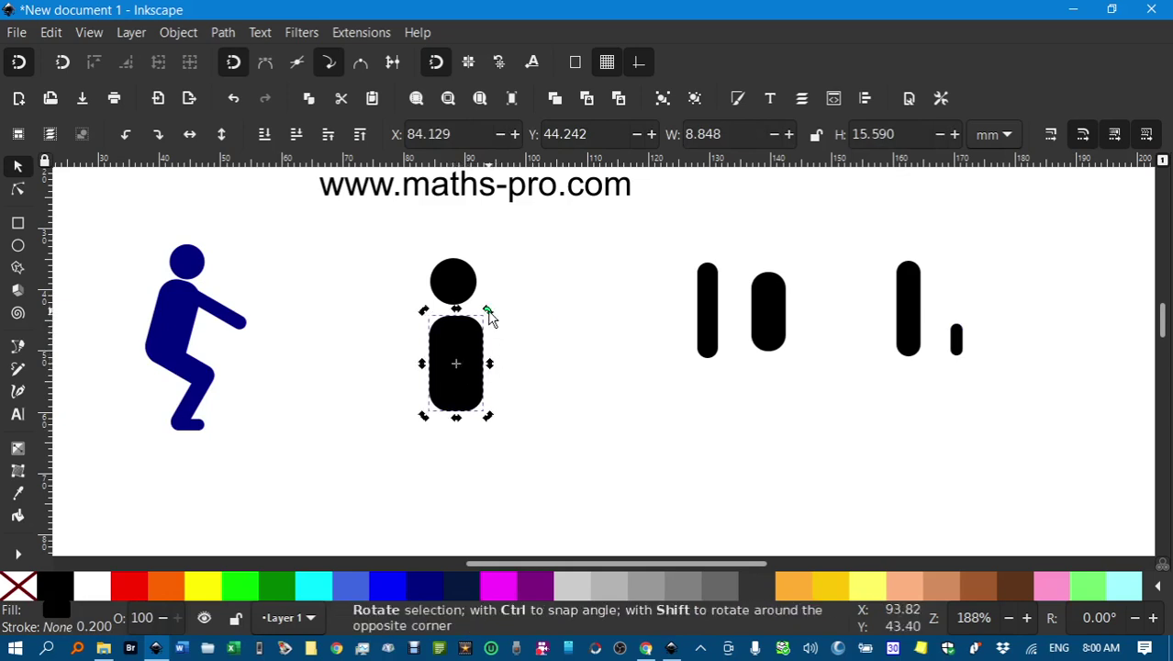
drag(491, 316, 453, 332)
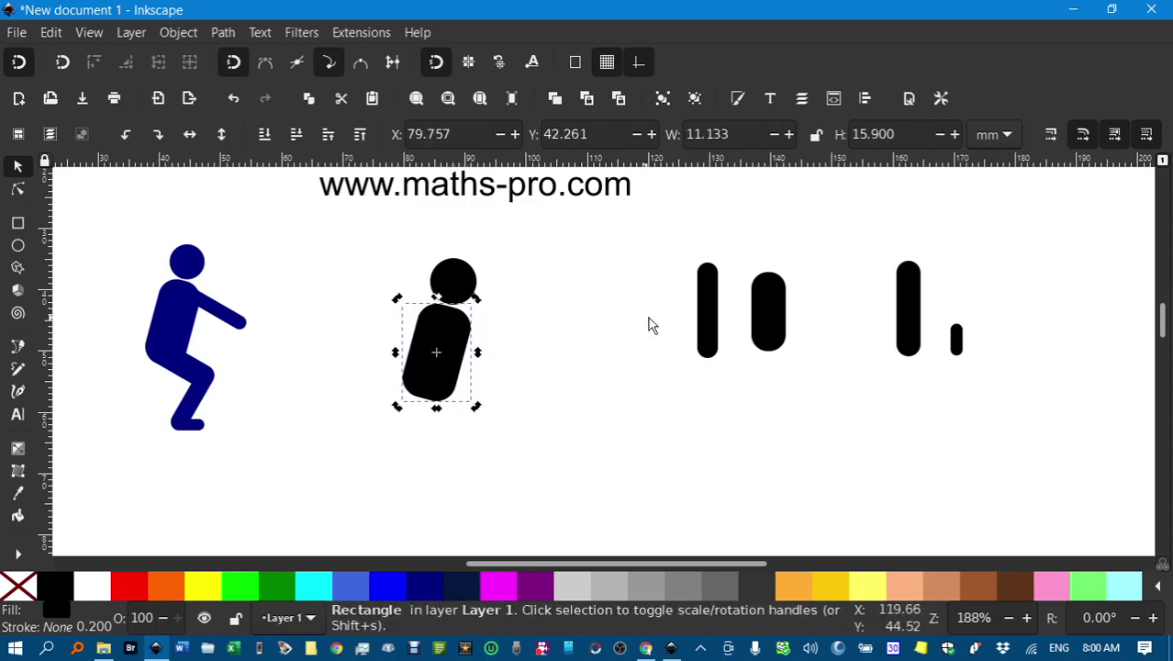
drag(706, 312, 530, 348)
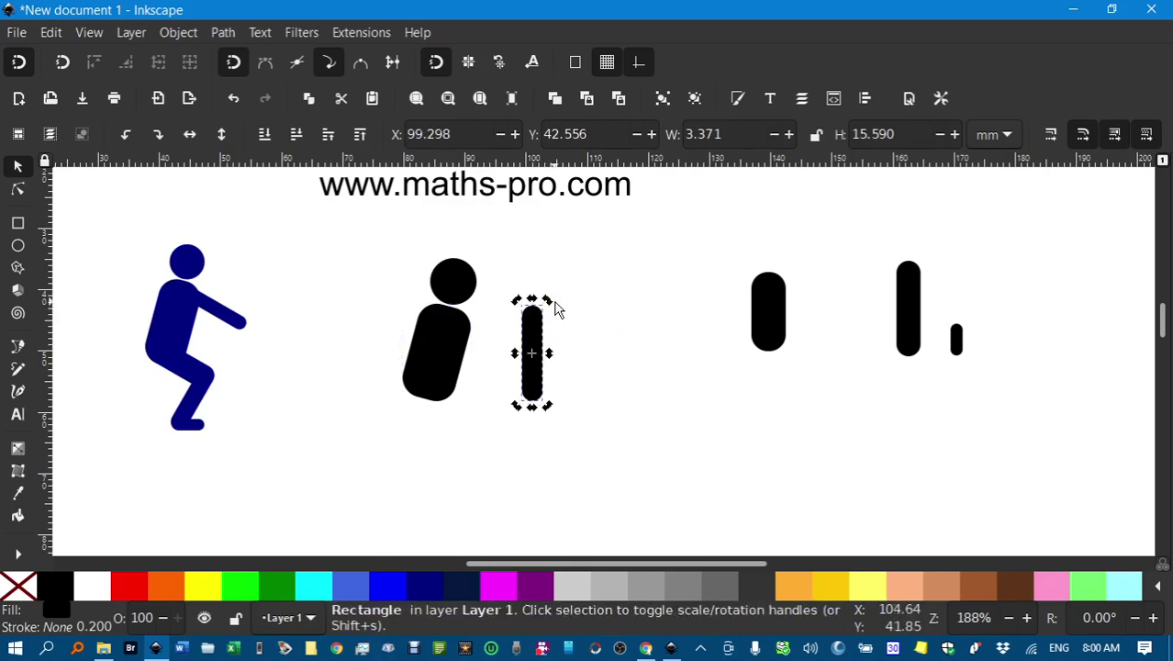
click(549, 306)
drag(547, 303, 506, 346)
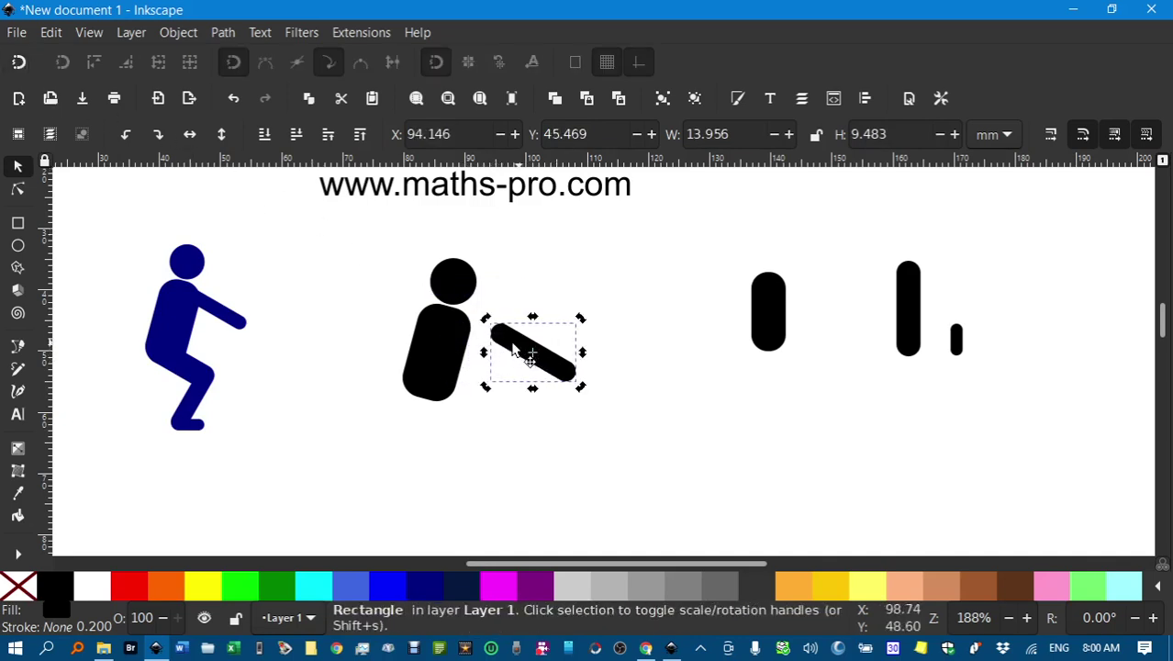
drag(515, 349, 478, 350)
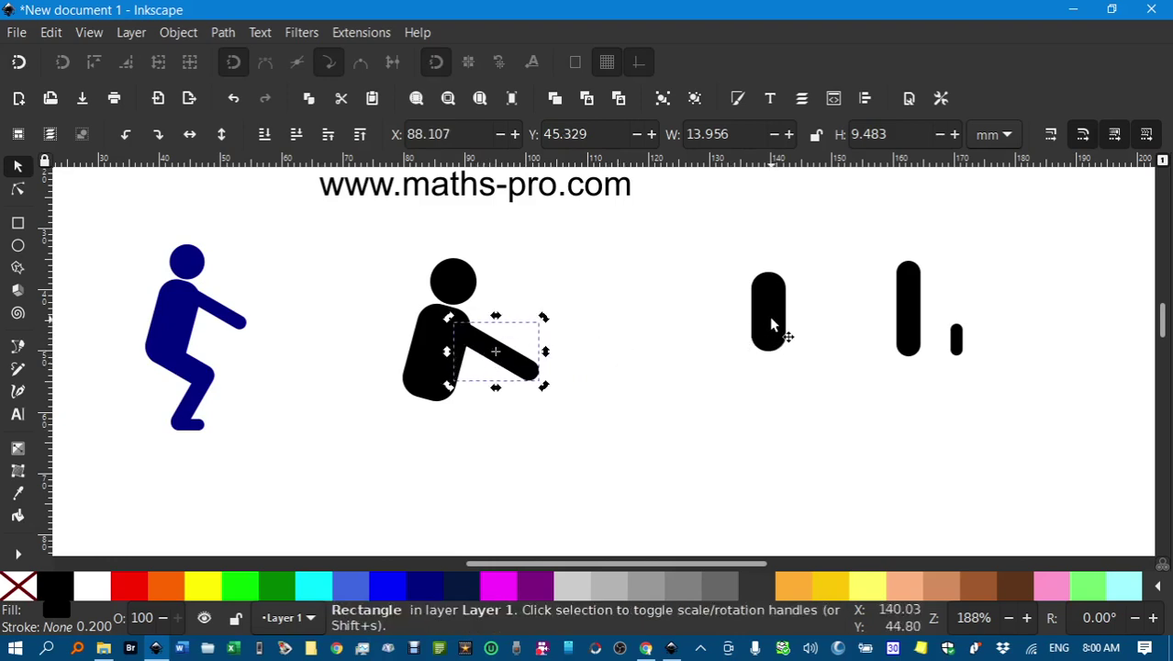
Place a rounded rectangle under the body as a thigh, rotated about 45° and enlarged.
drag(771, 313, 436, 436)
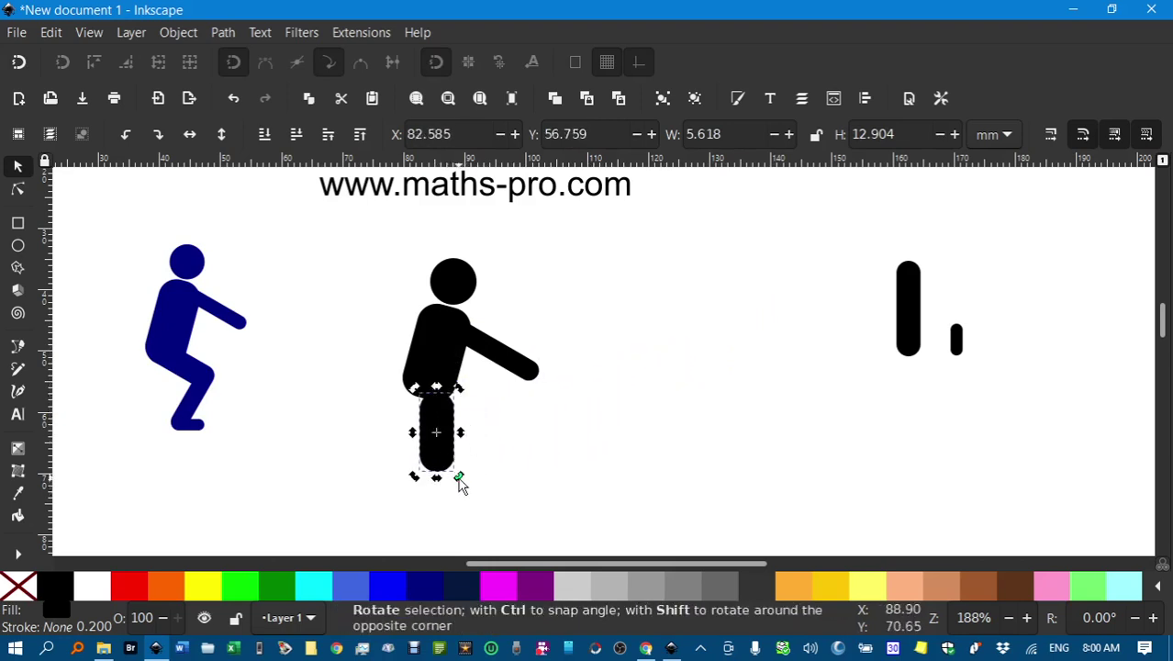
drag(460, 485, 455, 412)
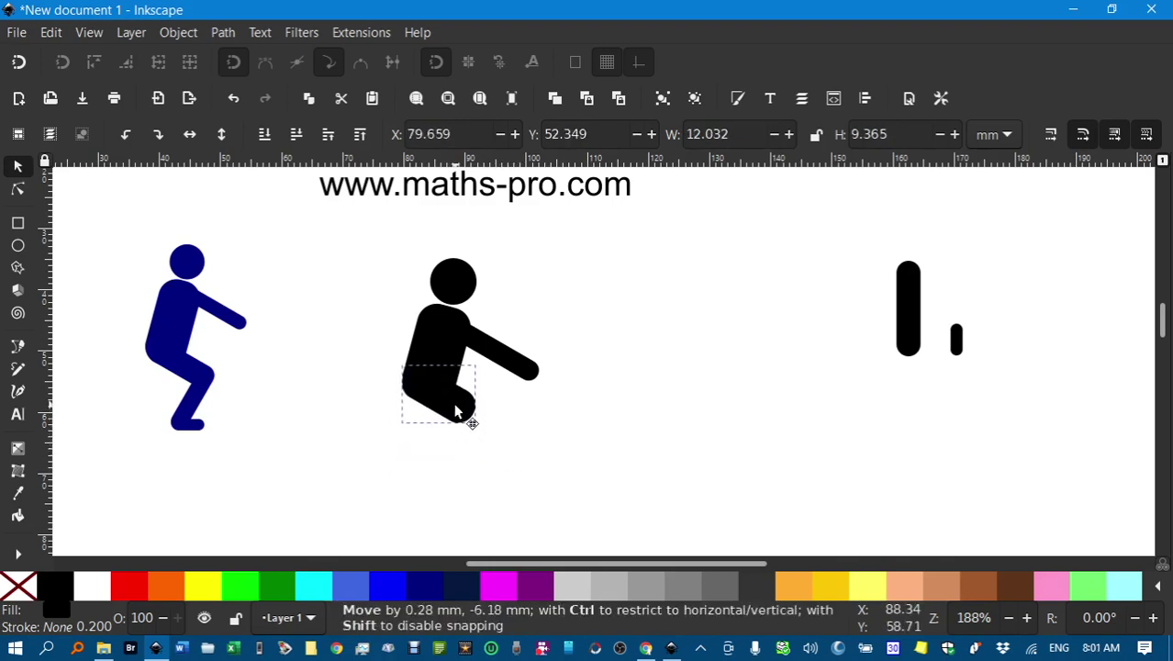
scroll(413, 401, up, 3)
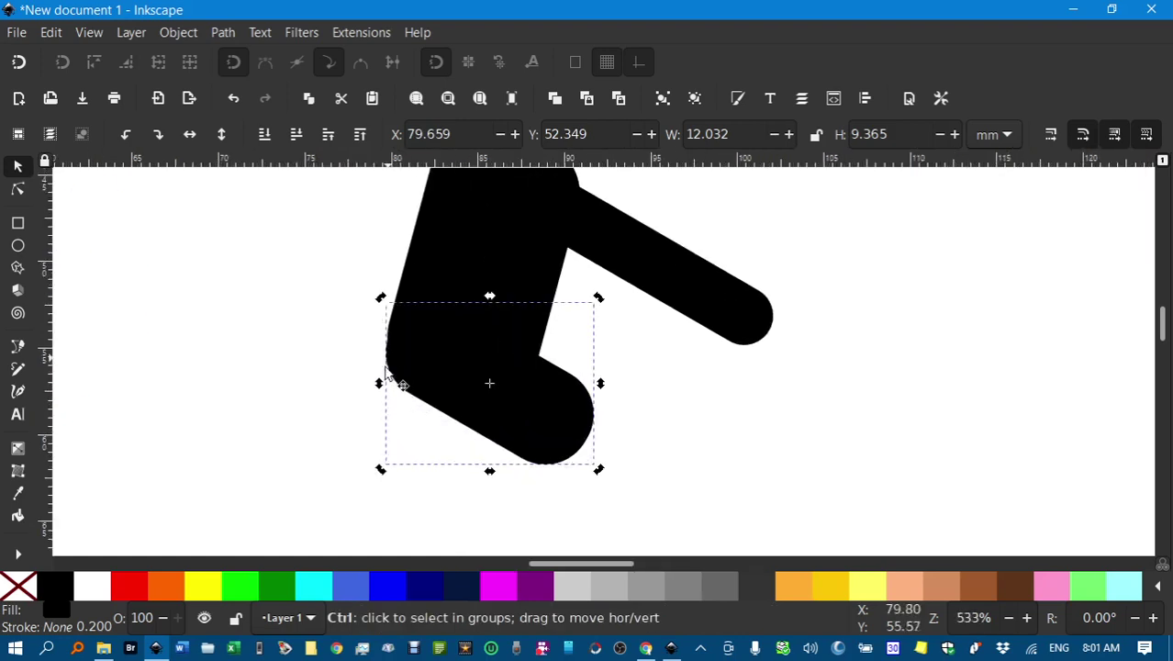
scroll(395, 376, down, 3)
scroll(452, 386, down, 1)
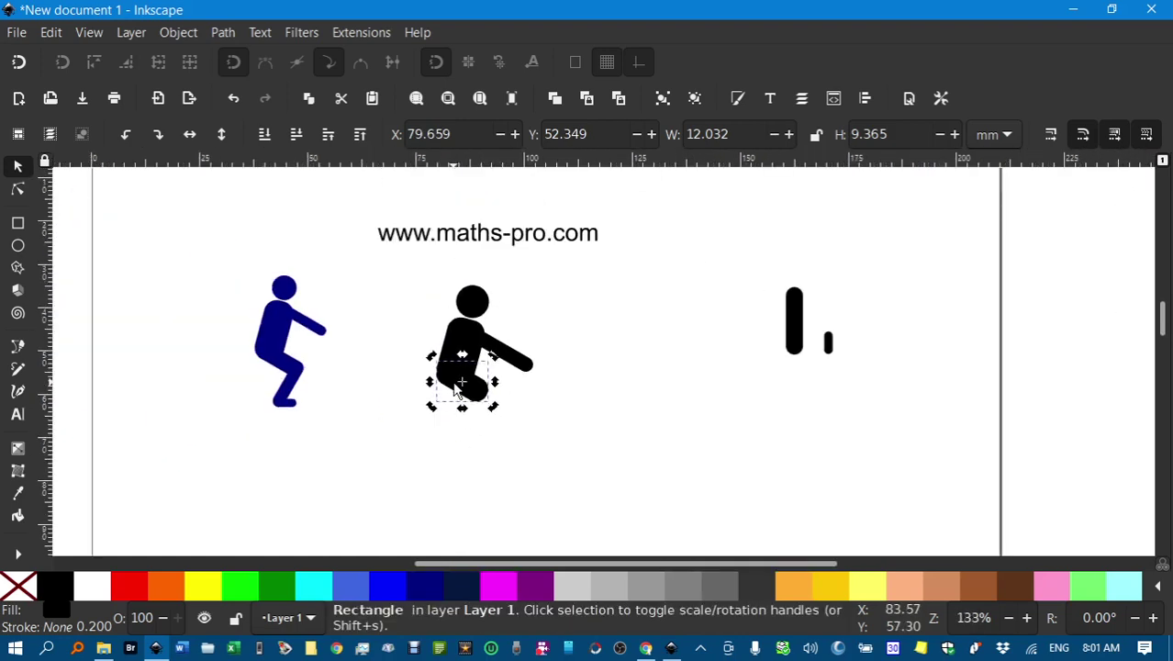
scroll(481, 404, up, 1)
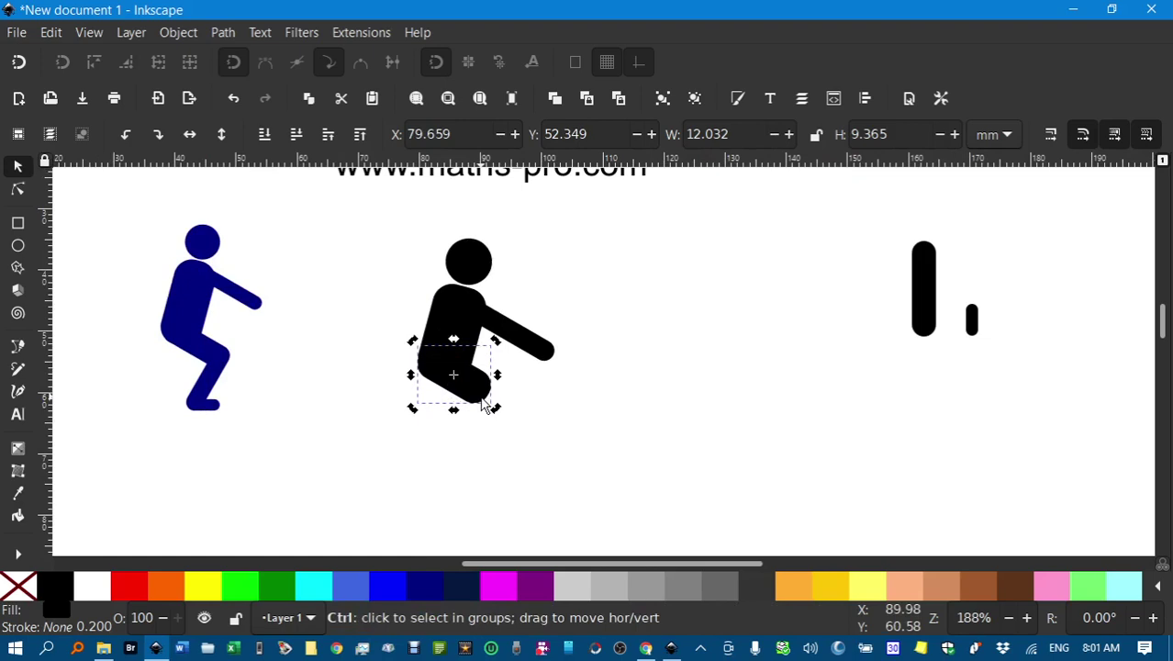
key(r)
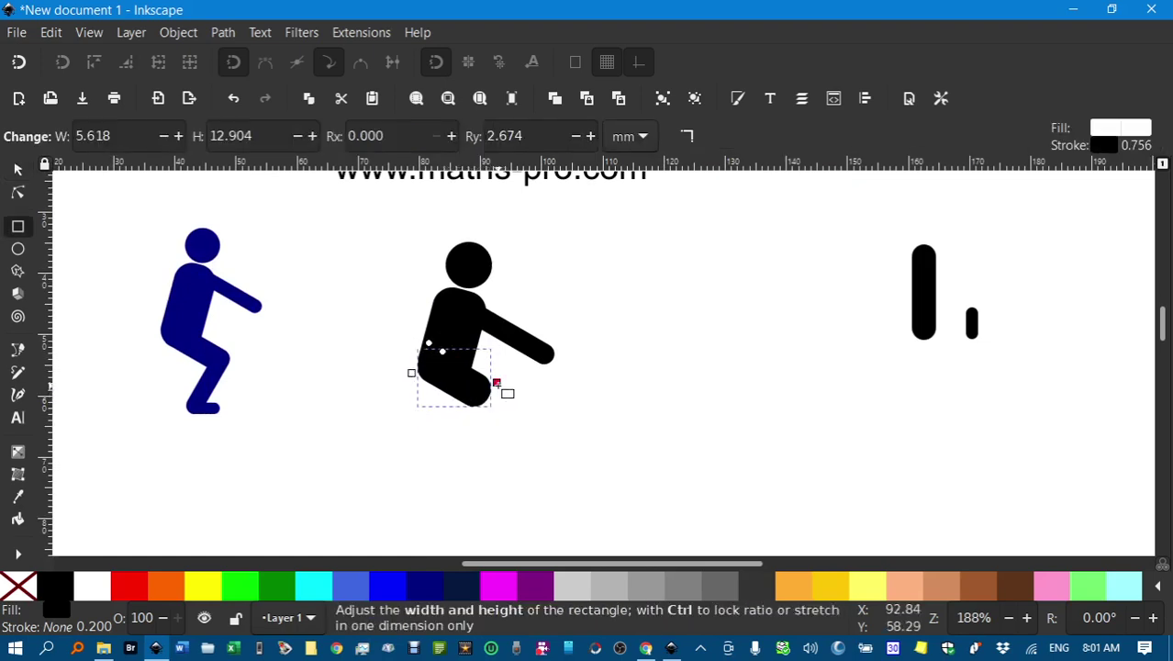
drag(495, 381, 510, 392)
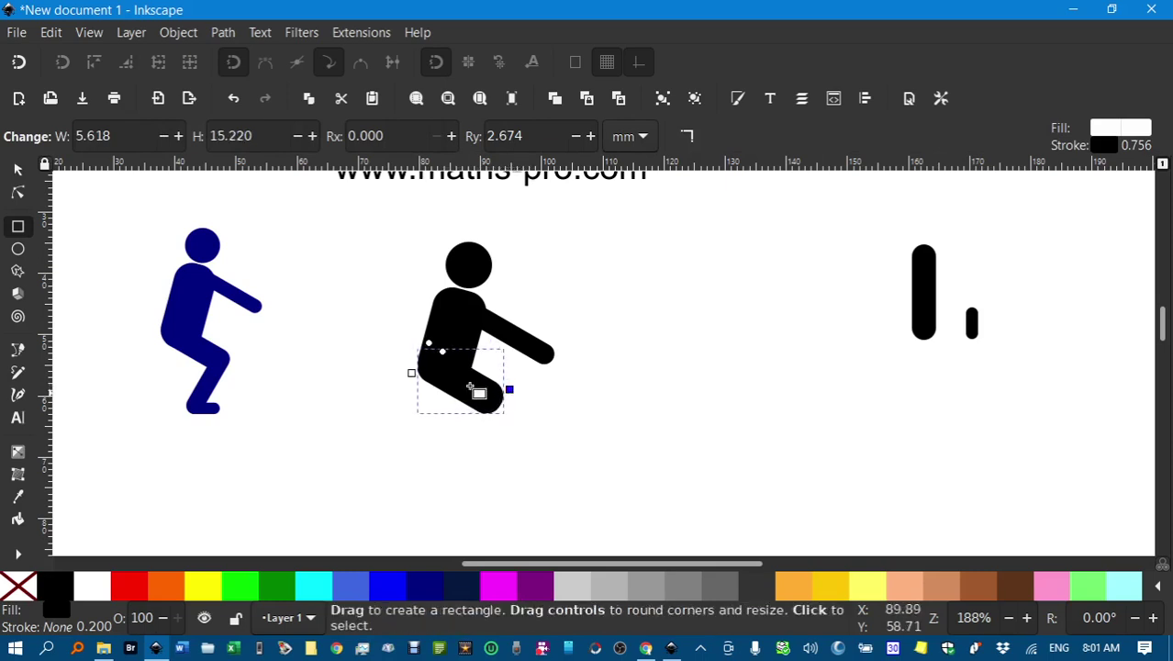
Move the tall bar below the hip and tilt it about 30° as the shin.
click(18, 170)
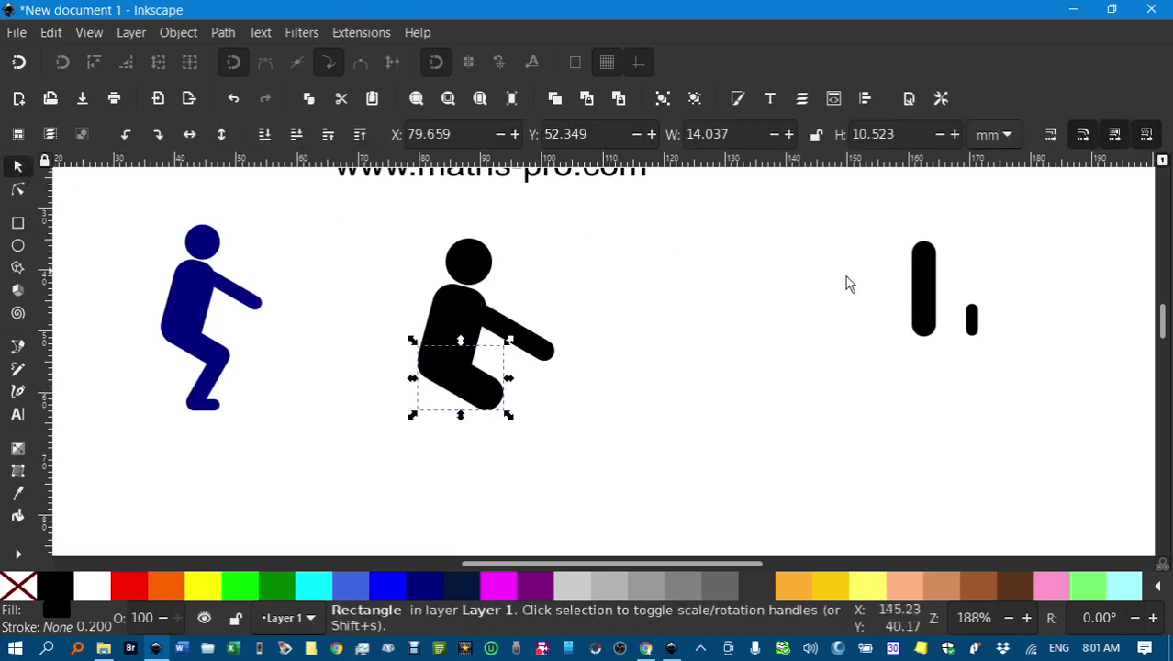
drag(923, 288, 458, 445)
click(458, 445)
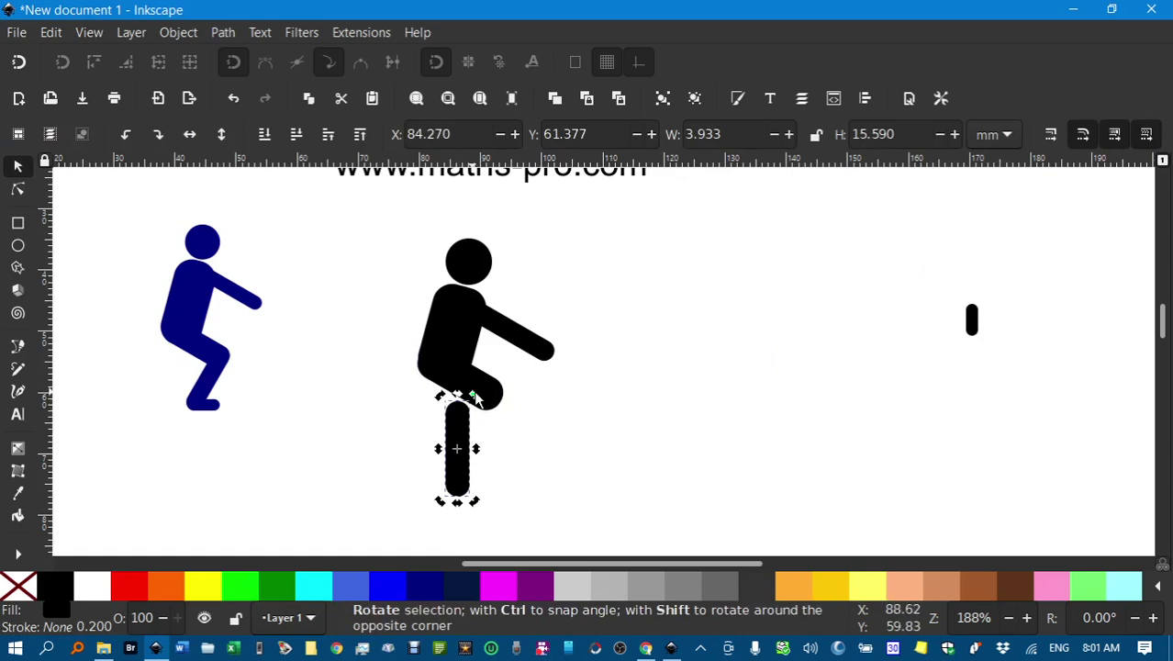
mouse_move(475, 395)
mouse_down()
mouse_move(498, 408)
mouse_move(479, 424)
mouse_move(497, 413)
mouse_move(456, 392)
mouse_move(463, 384)
mouse_up()
scroll(512, 416, up, 4)
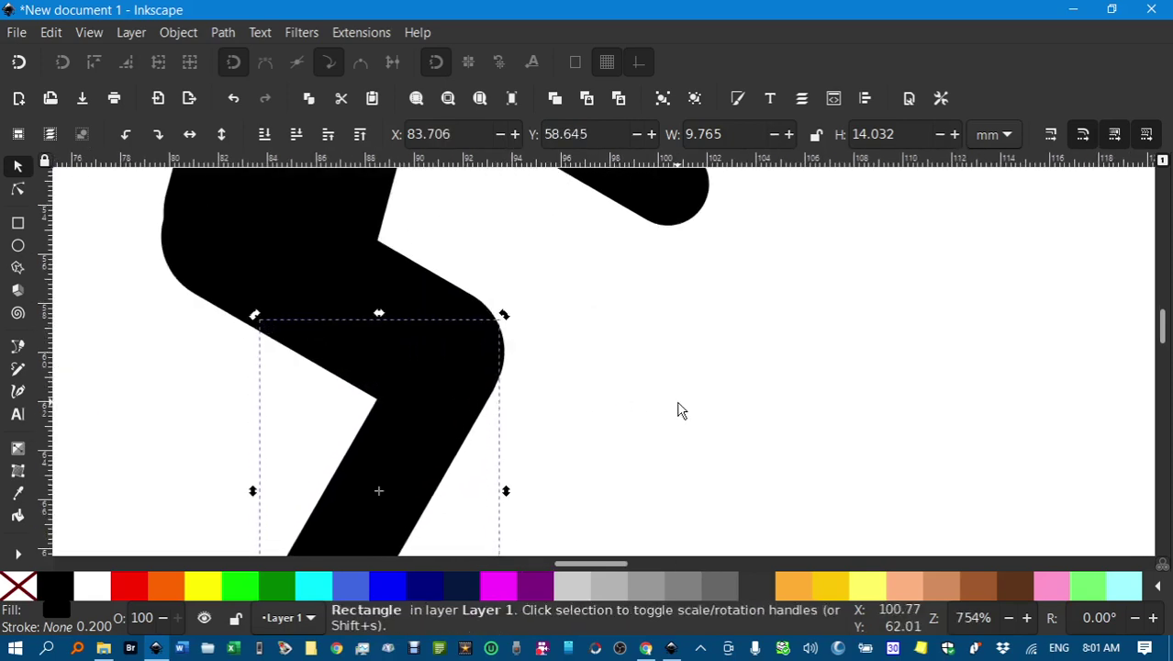
scroll(678, 408, down, 4)
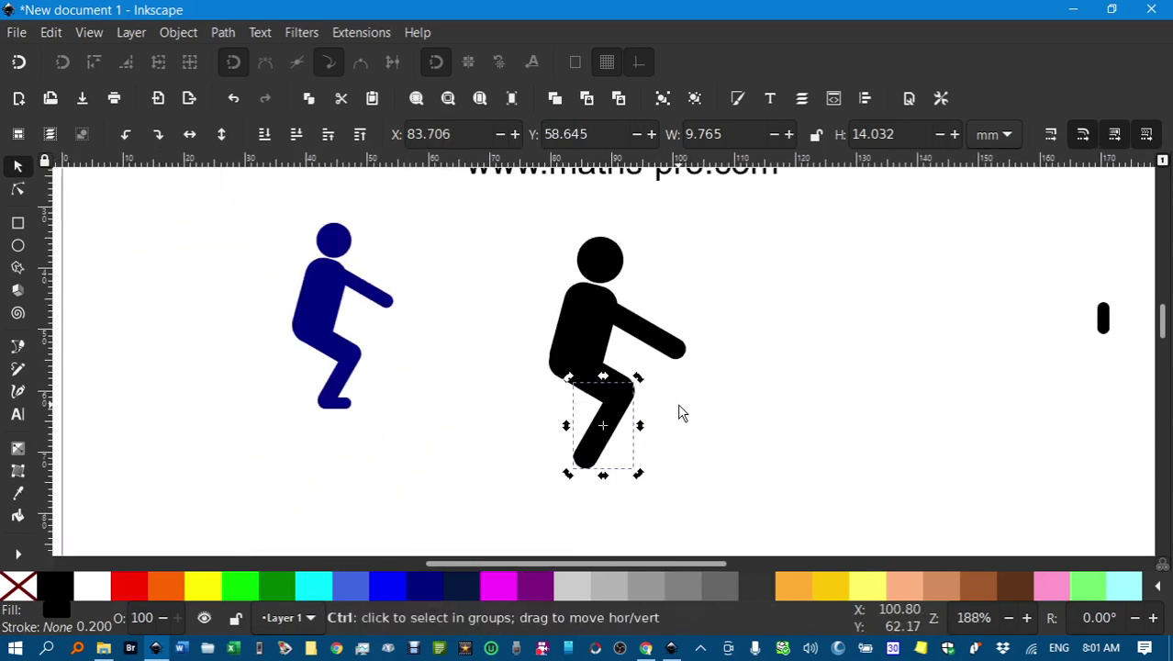
Rotate the small spare bar 90° counter-clockwise and place it at the bottom of the shin.
click(954, 358)
drag(1097, 323, 624, 486)
scroll(617, 477, up, 2)
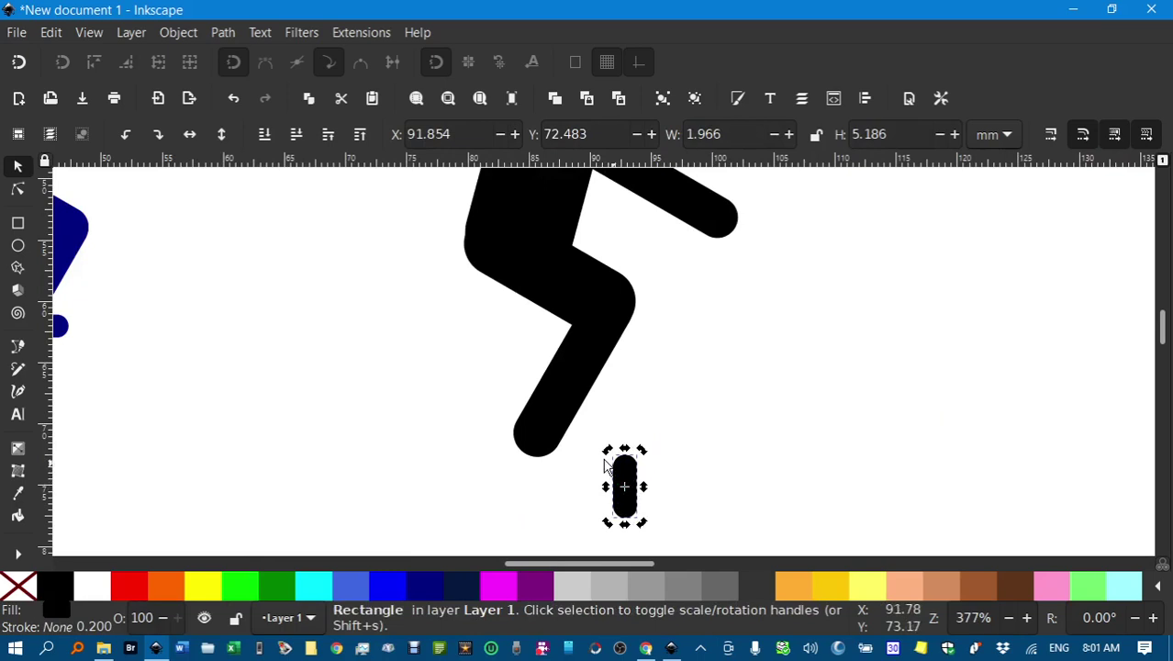
click(127, 135)
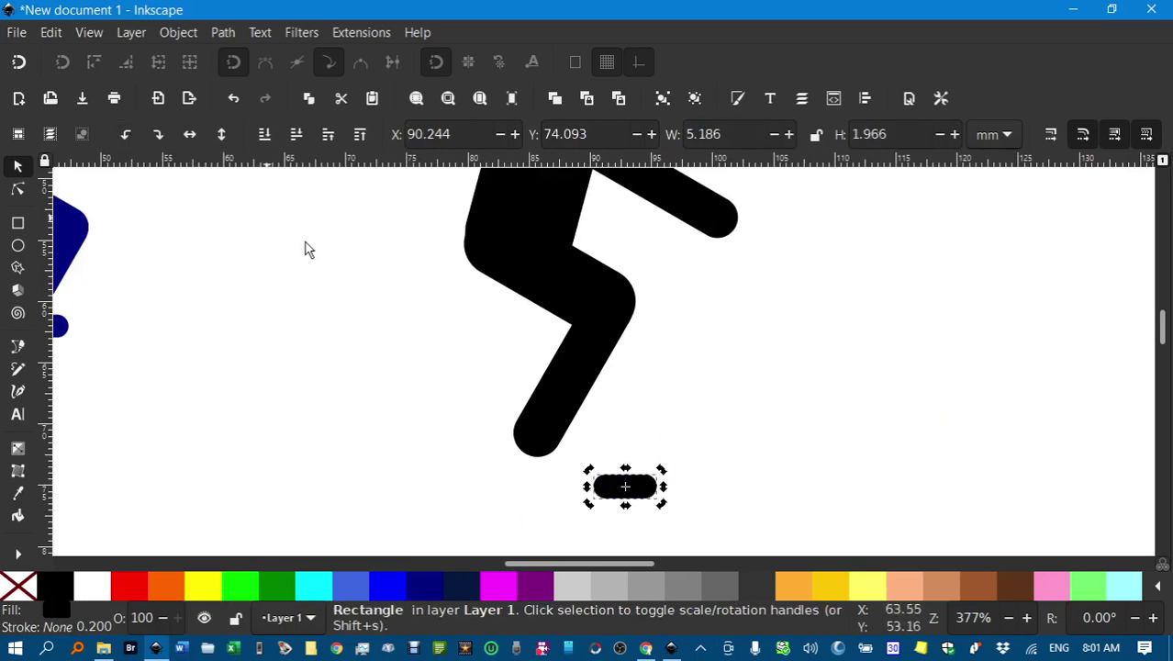
drag(593, 493, 536, 451)
scroll(731, 476, down, 2)
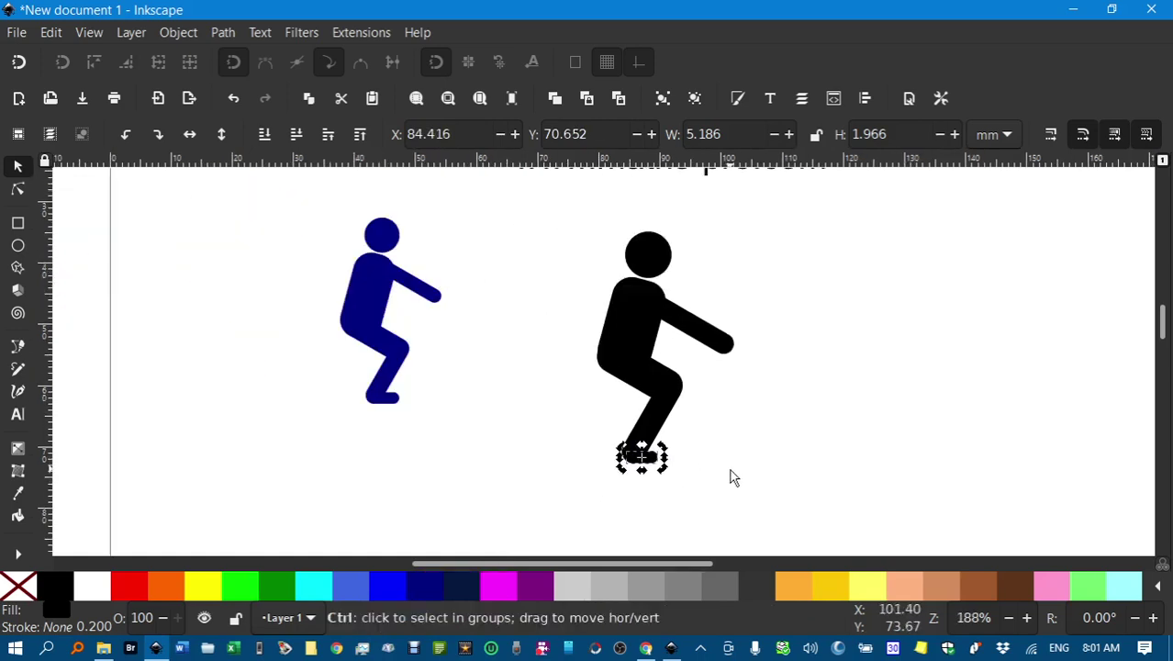
scroll(708, 478, up, 4)
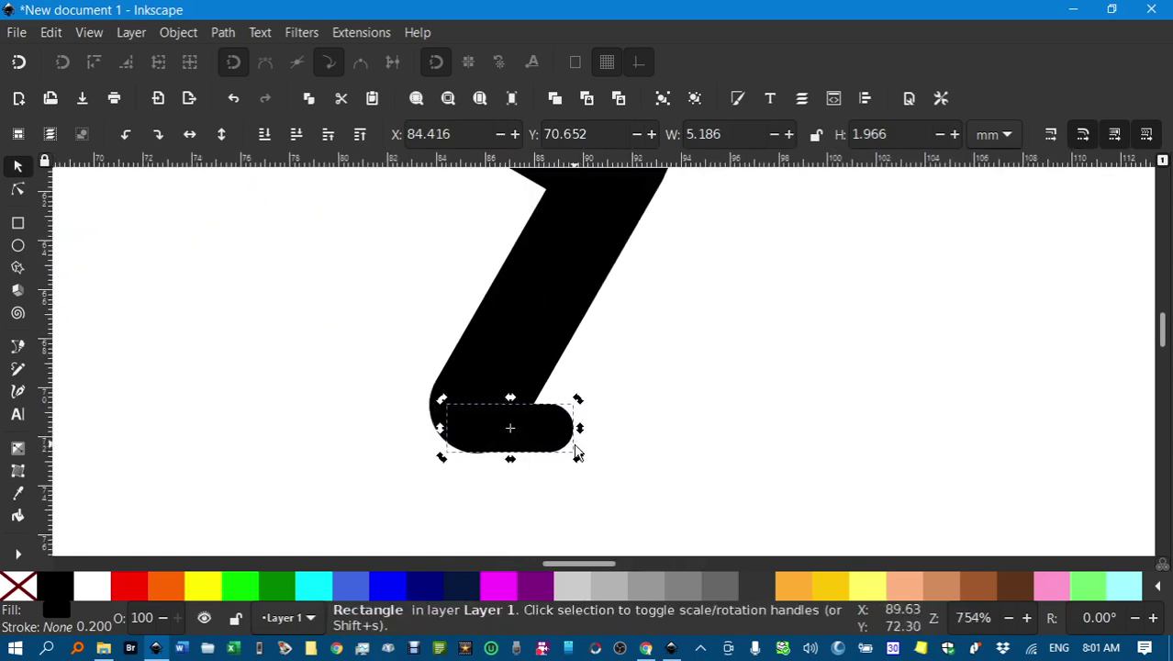
Lengthen the foot bar rightward to 6.274 mm.
key(r)
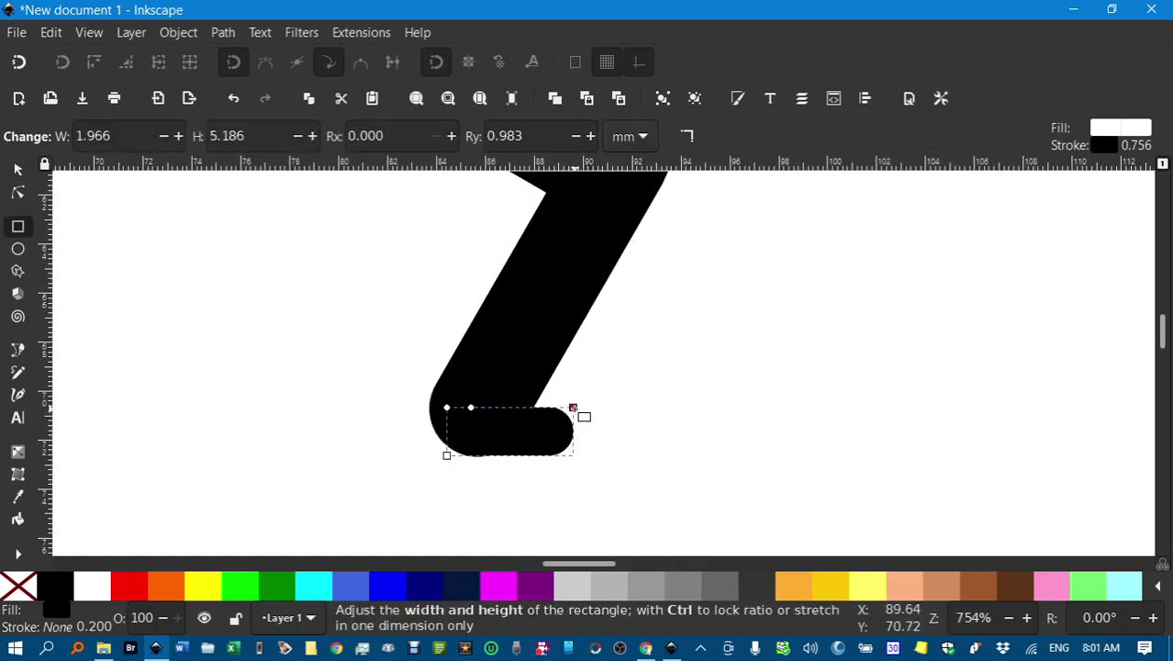
drag(573, 408, 600, 408)
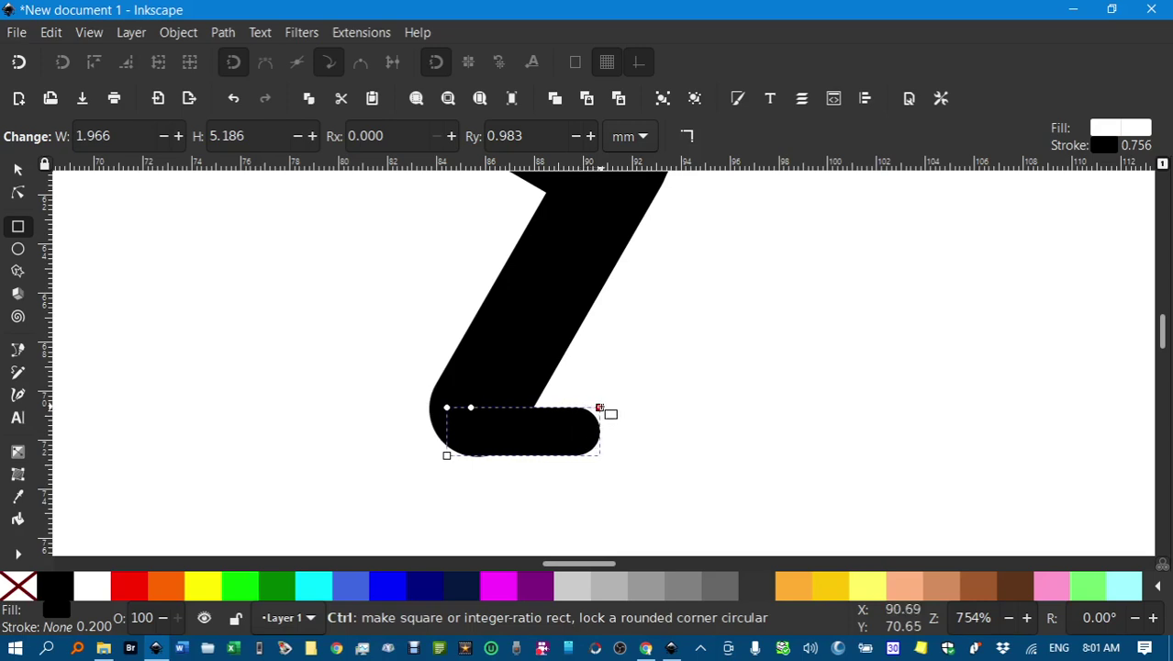
scroll(702, 419, down, 4)
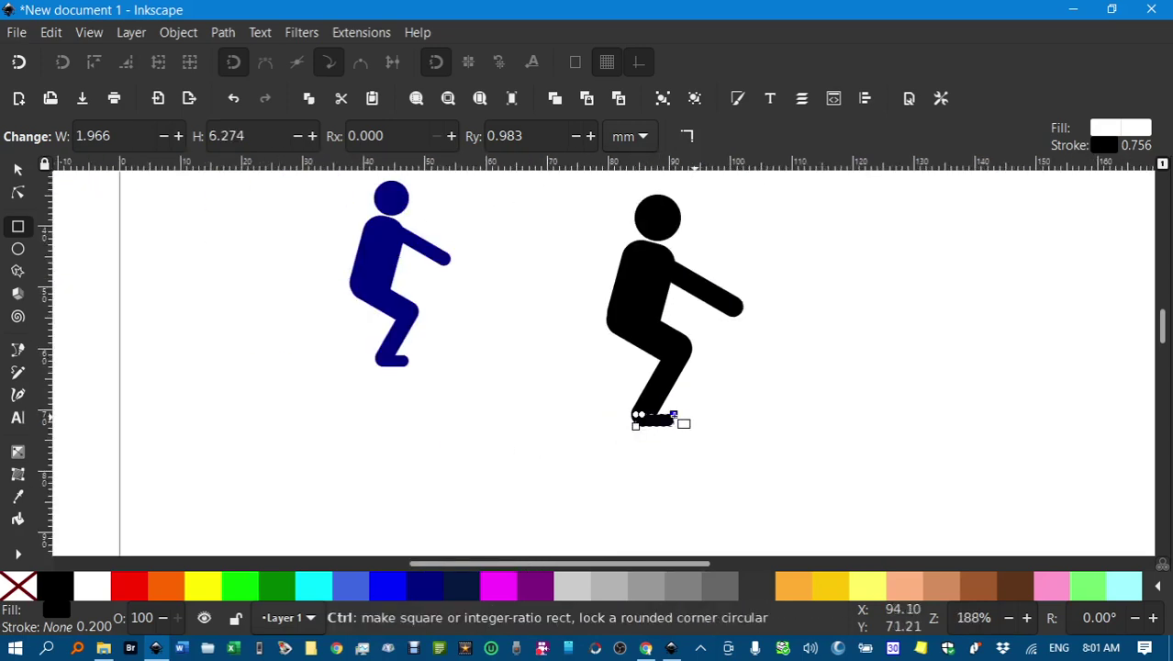
click(17, 169)
click(510, 332)
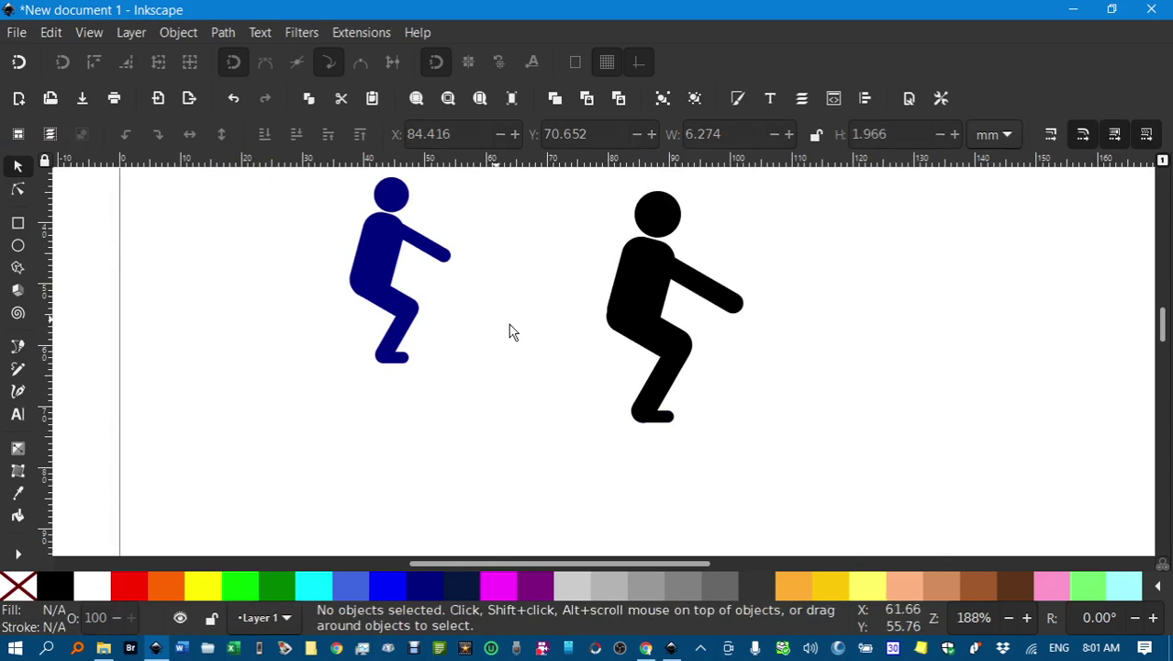
drag(773, 395, 615, 424)
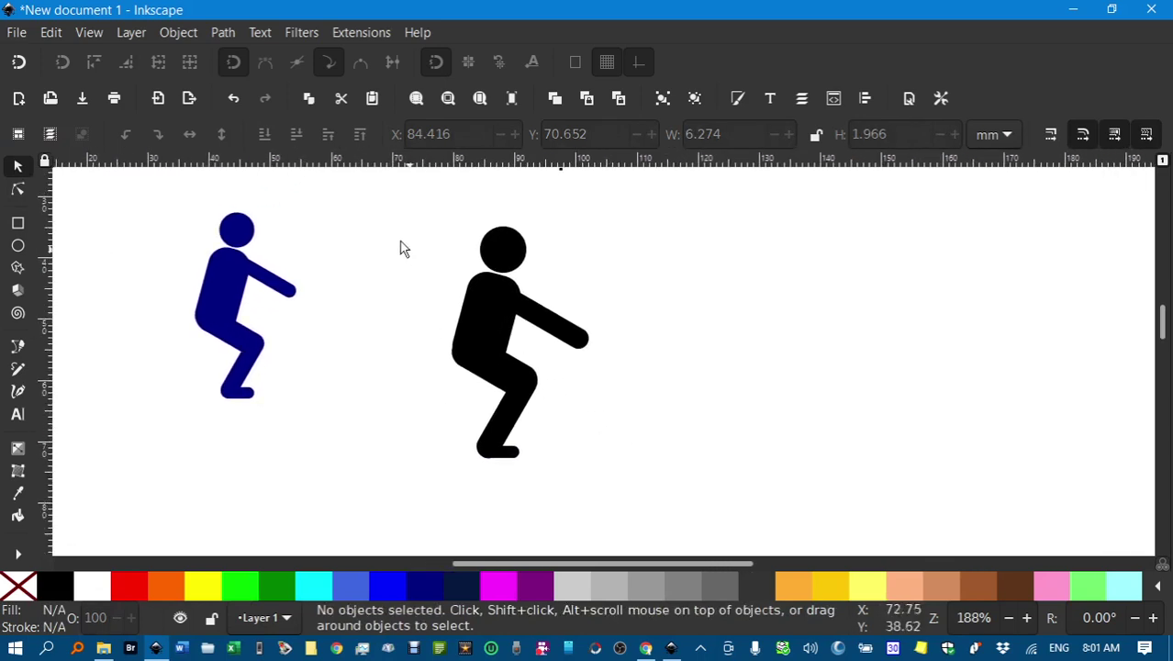
Group the black figure's six shapes into one 22.404 × 37.845 mm object.
drag(358, 209, 683, 530)
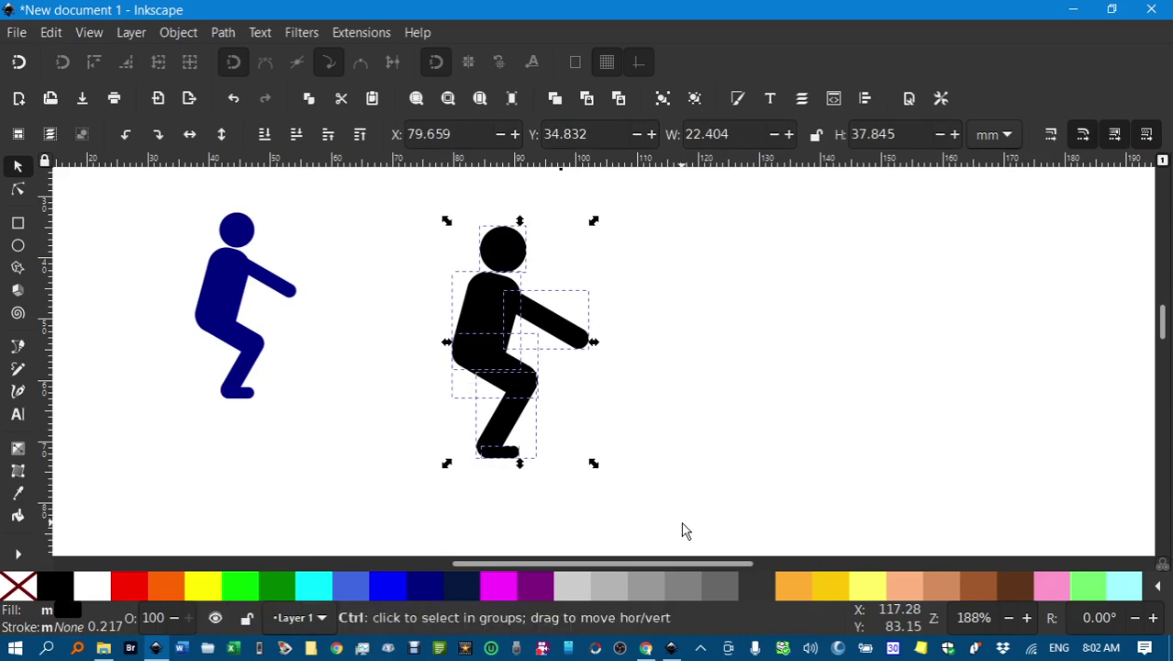
key(ctrl+g)
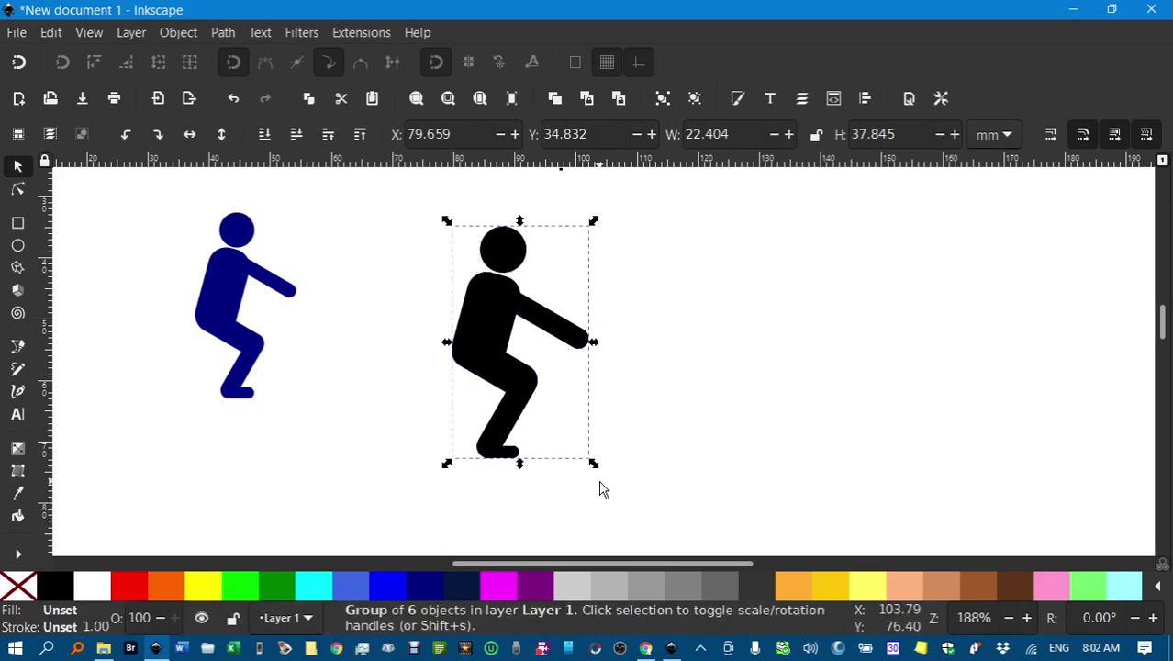
click(221, 37)
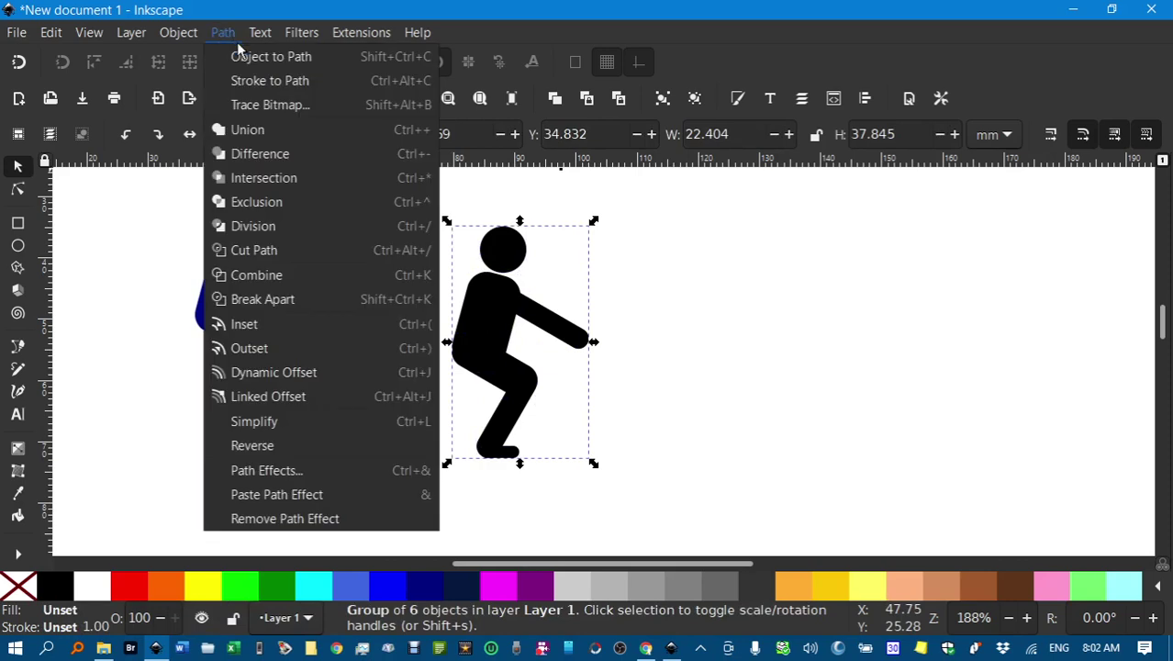
click(761, 263)
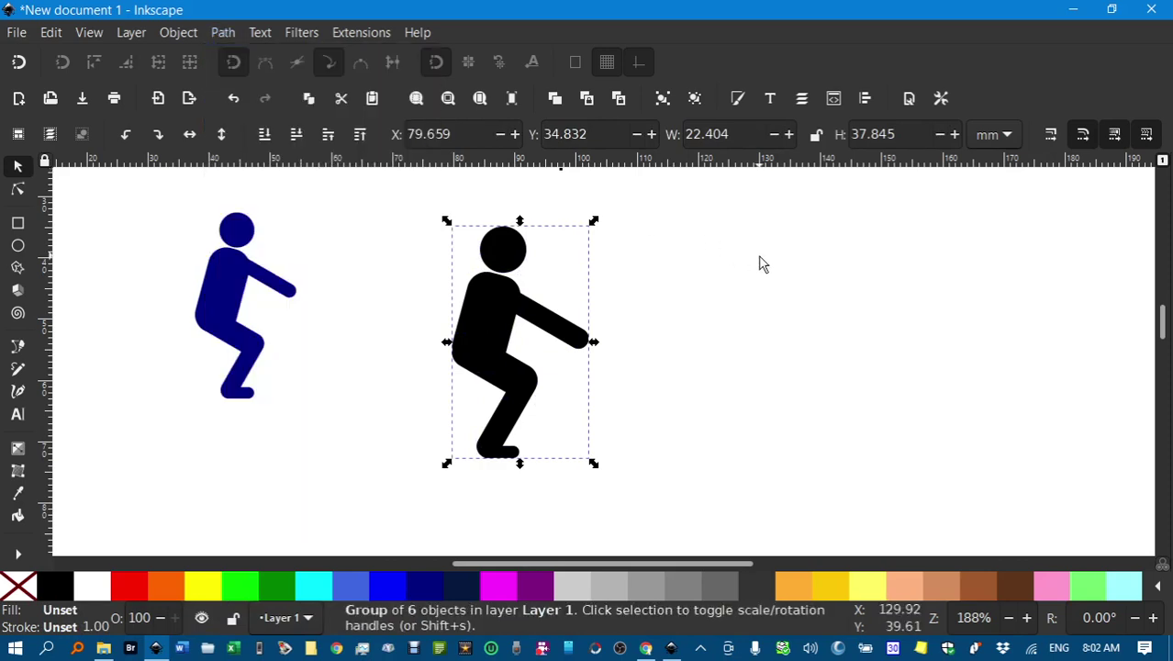
click(748, 271)
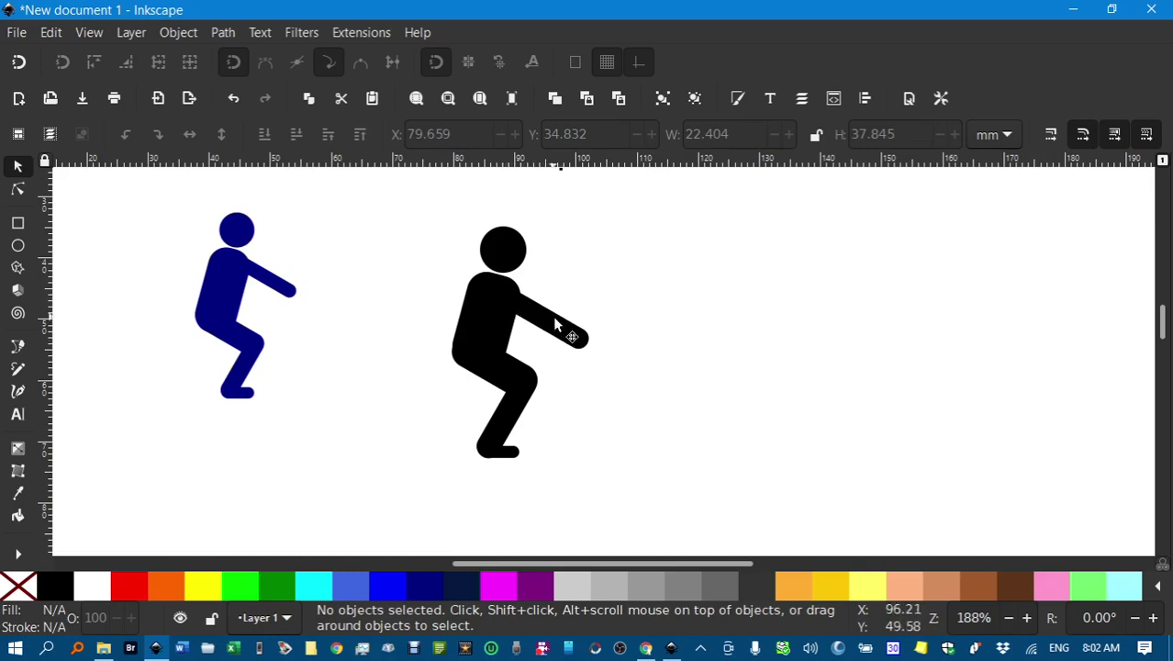
Shorten the arm rectangle inside the black group, reducing its height from 15.590 to 13.339 mm.
key(ctrl)
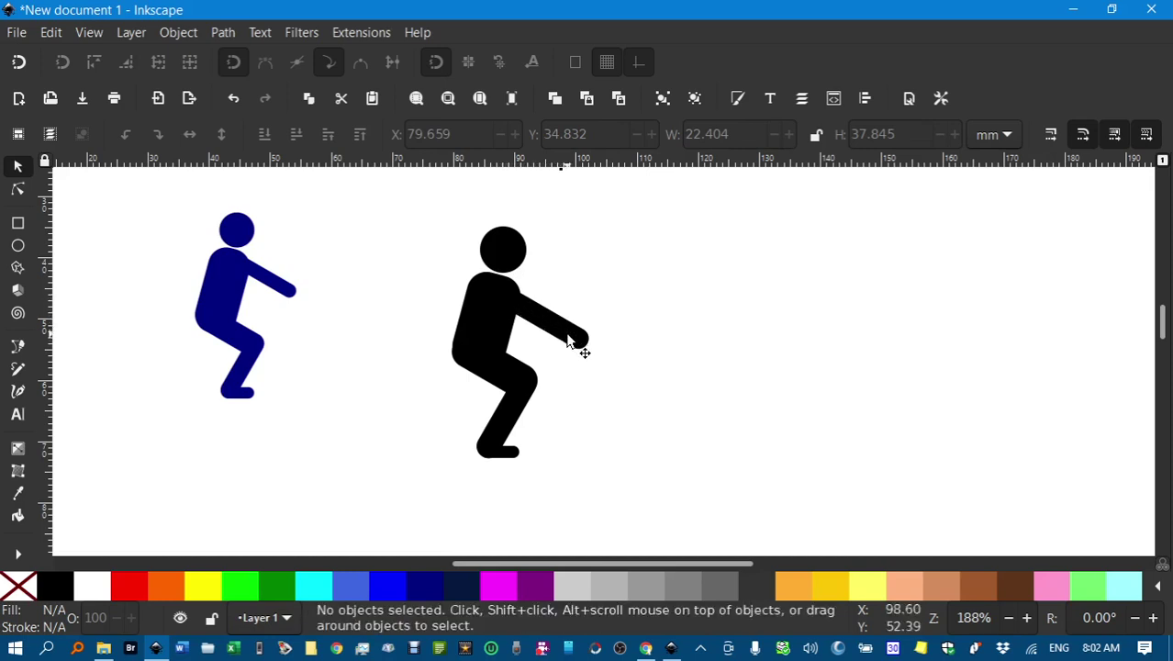
click(567, 334)
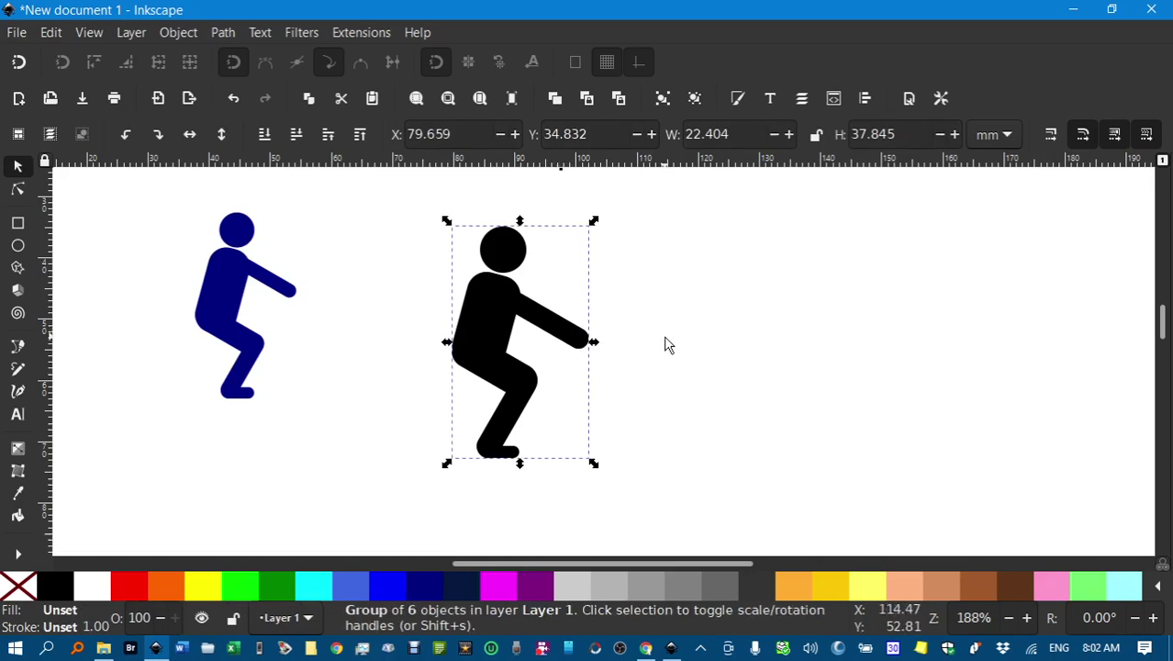
ctrl+click(580, 342)
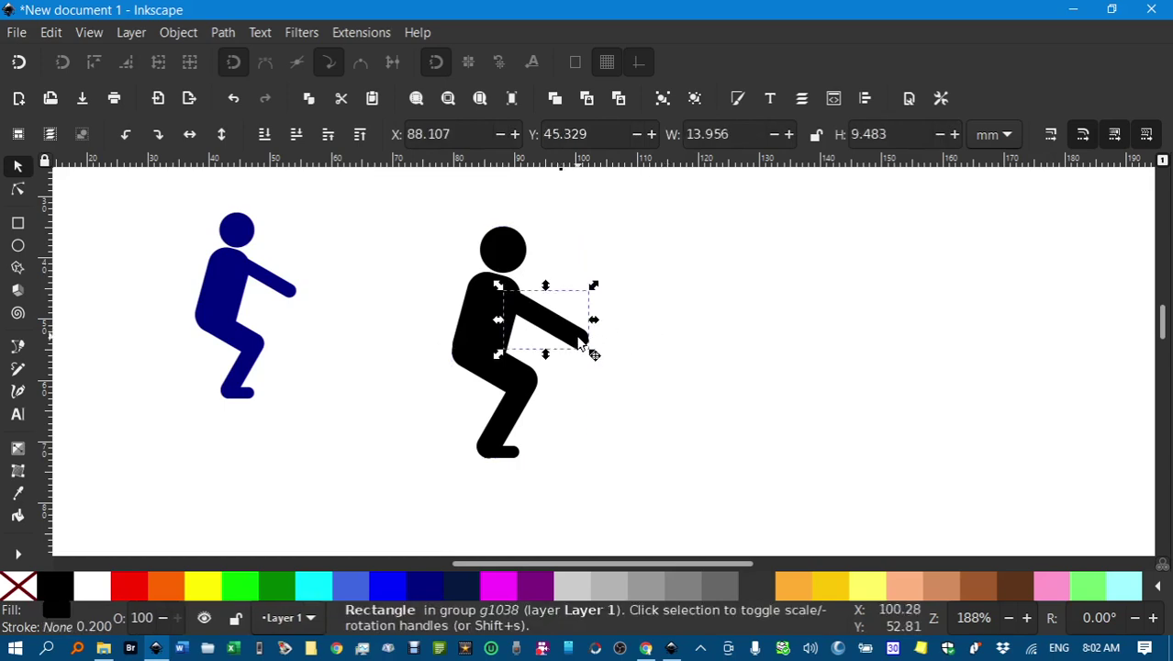
key(r)
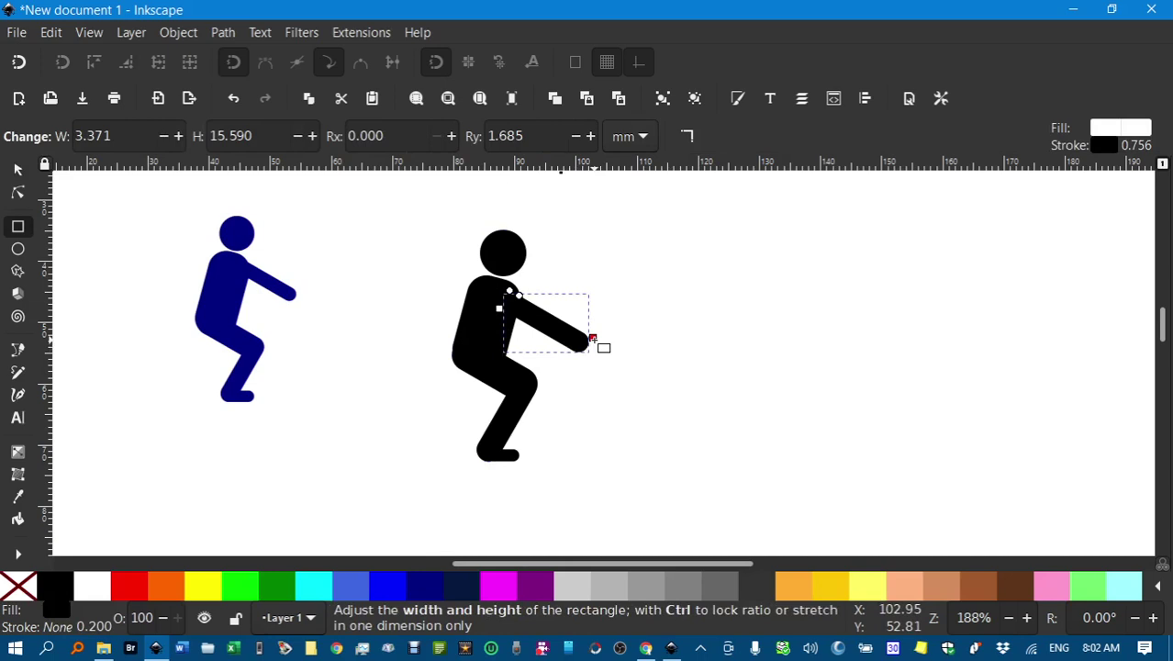
drag(593, 339, 580, 330)
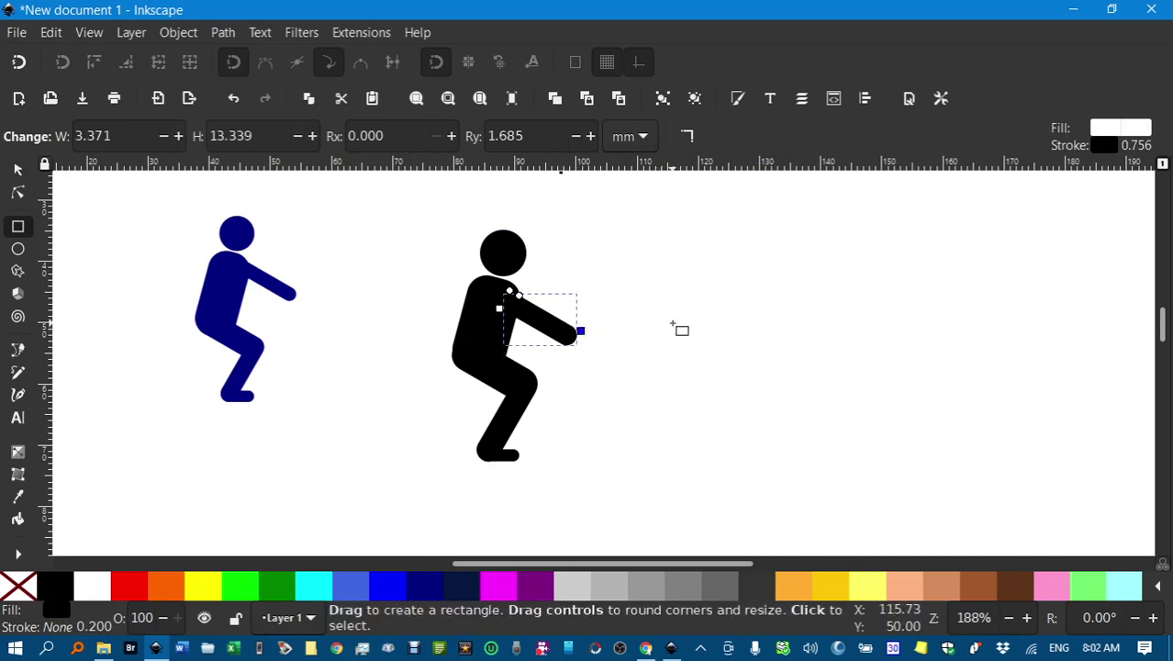
key(Escape)
click(17, 169)
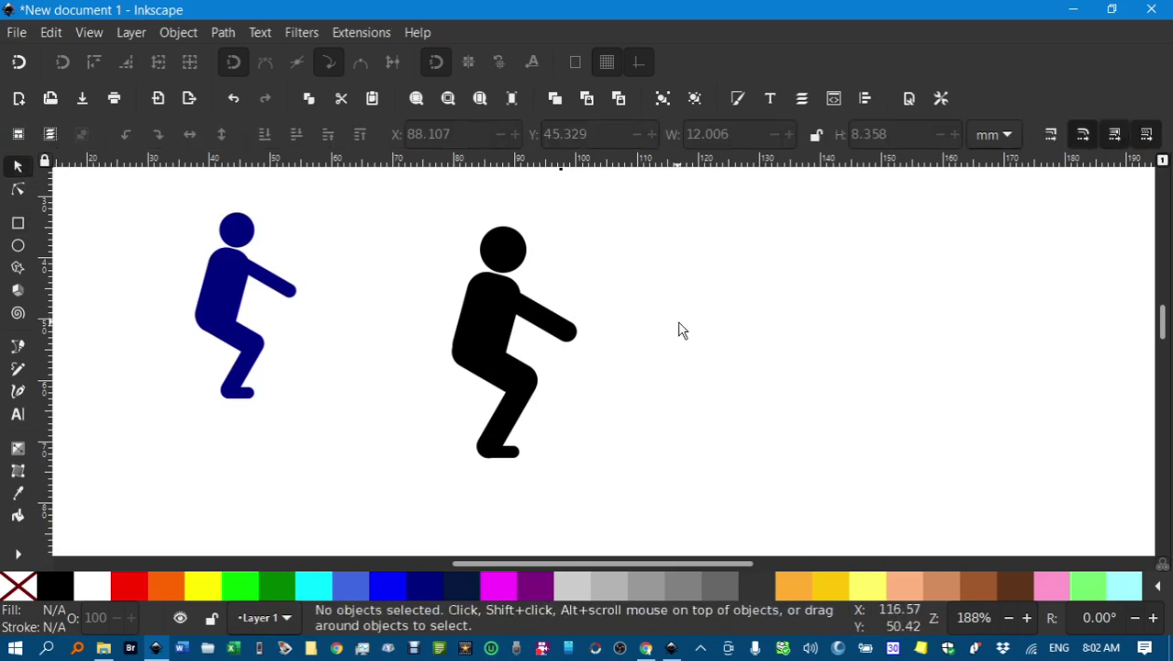